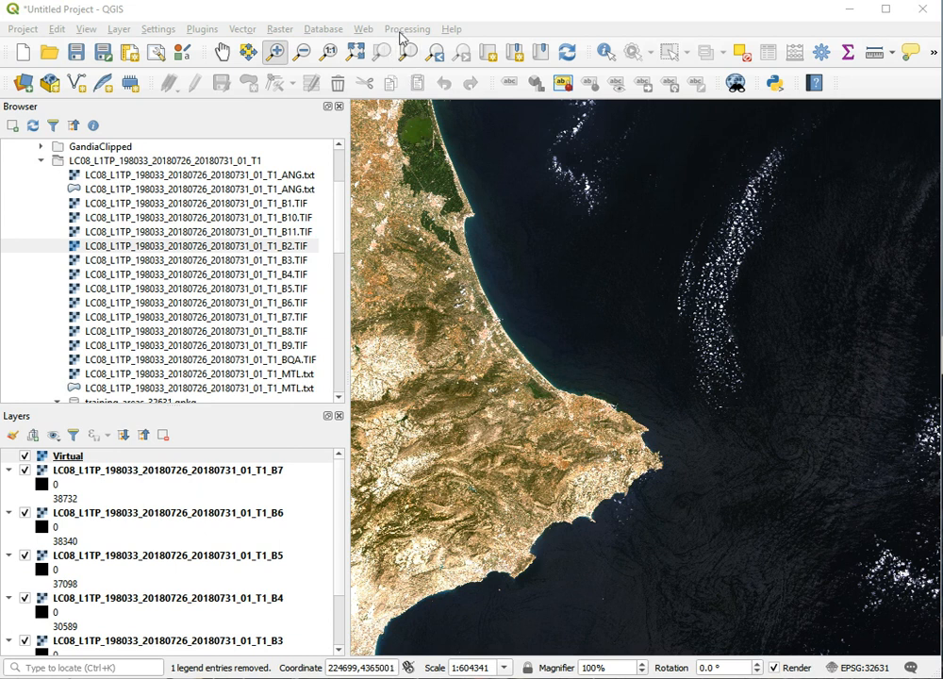
# Show the Processing Toolbox and clear the old 'clip' search to list all categories.
pyautogui.click(405, 30)
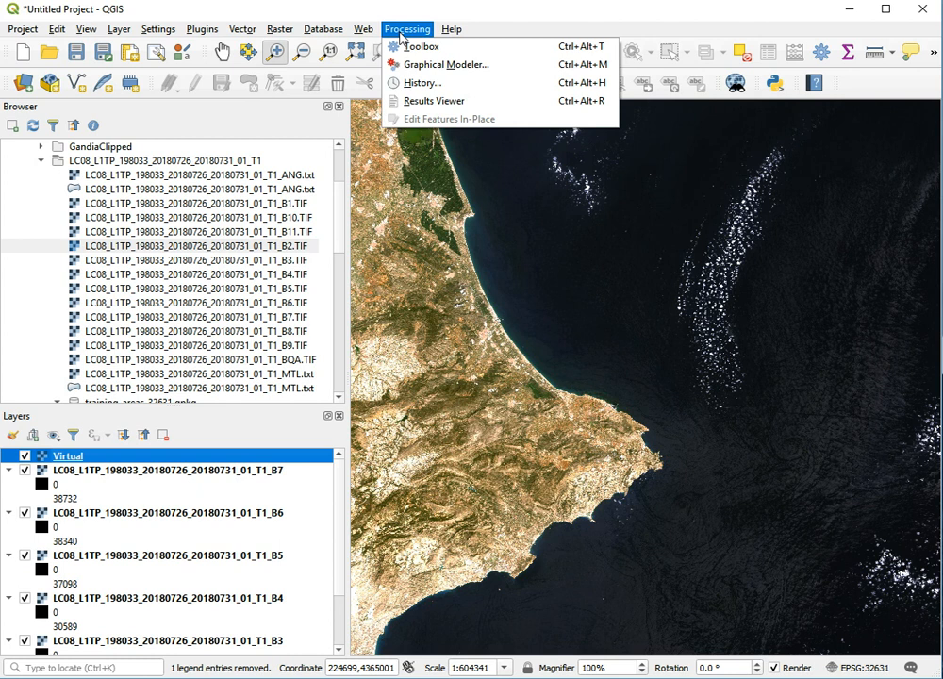
pyautogui.click(405, 47)
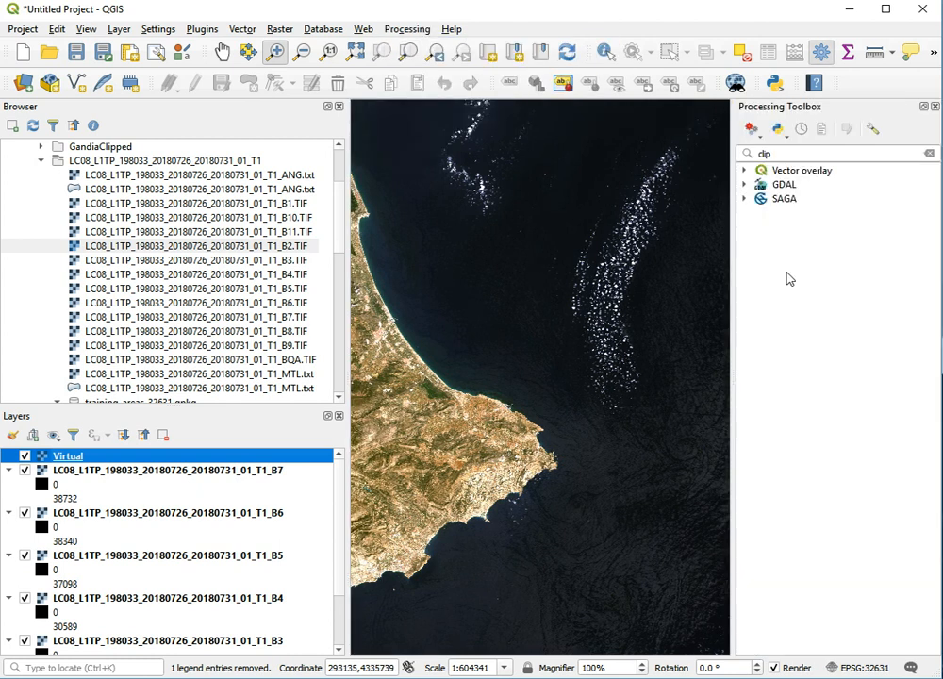
pyautogui.doubleClick(765, 154)
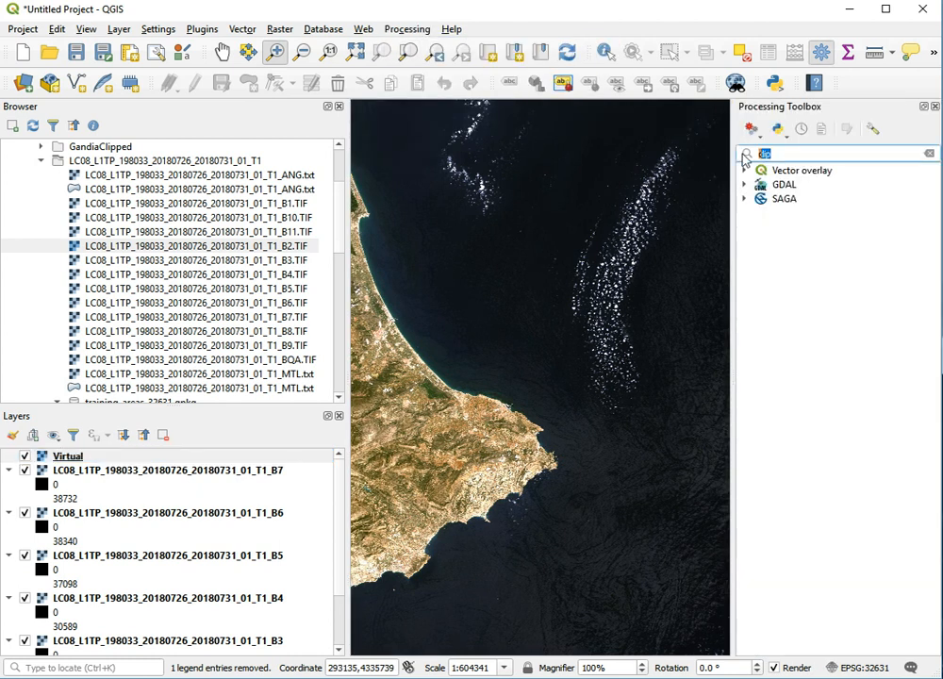
pyautogui.press('BackSpace')
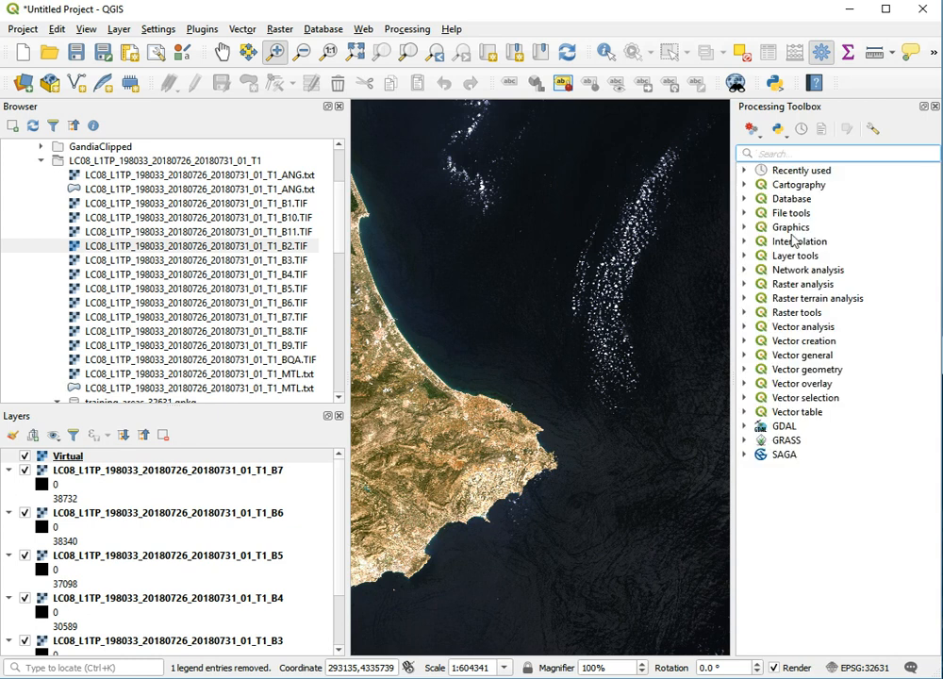
# Browse the Graphics and File tools categories, then search the toolbox for 'calcul'.
pyautogui.click(745, 228)
pyautogui.click(747, 213)
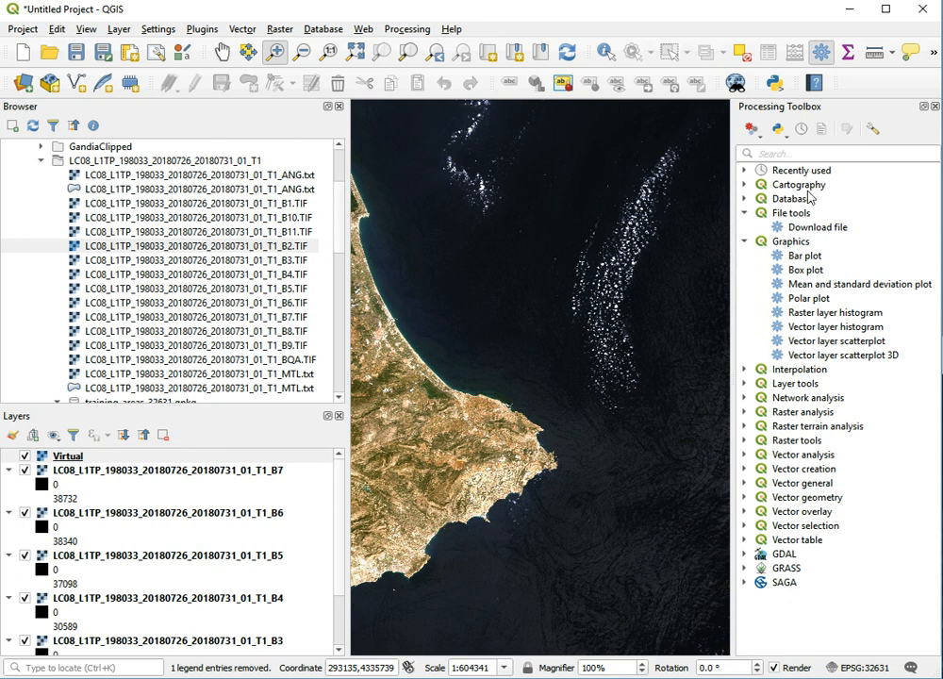
pyautogui.click(792, 155)
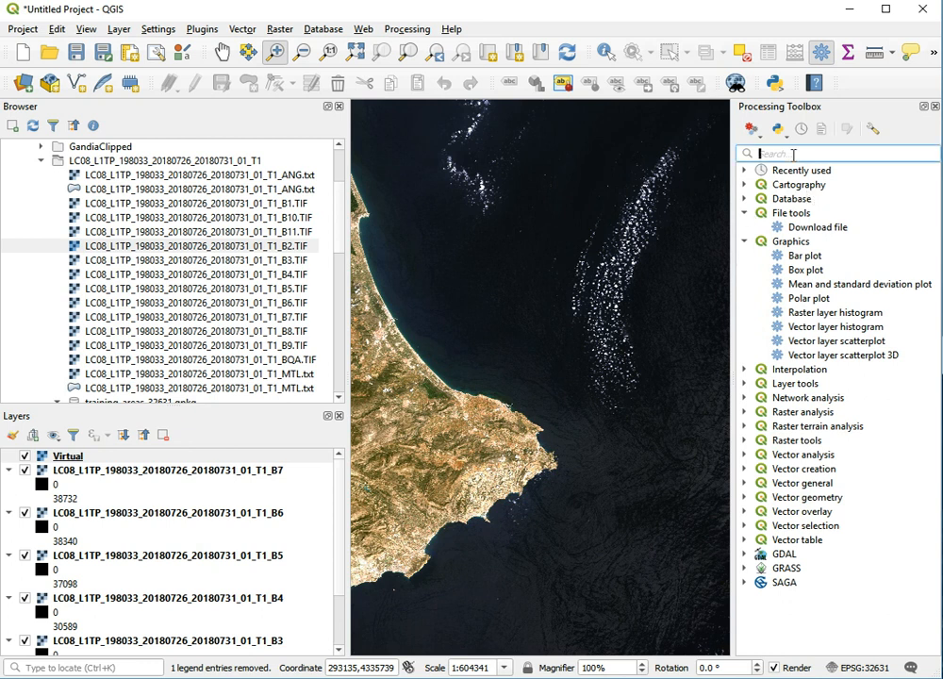
pyautogui.write('calc')
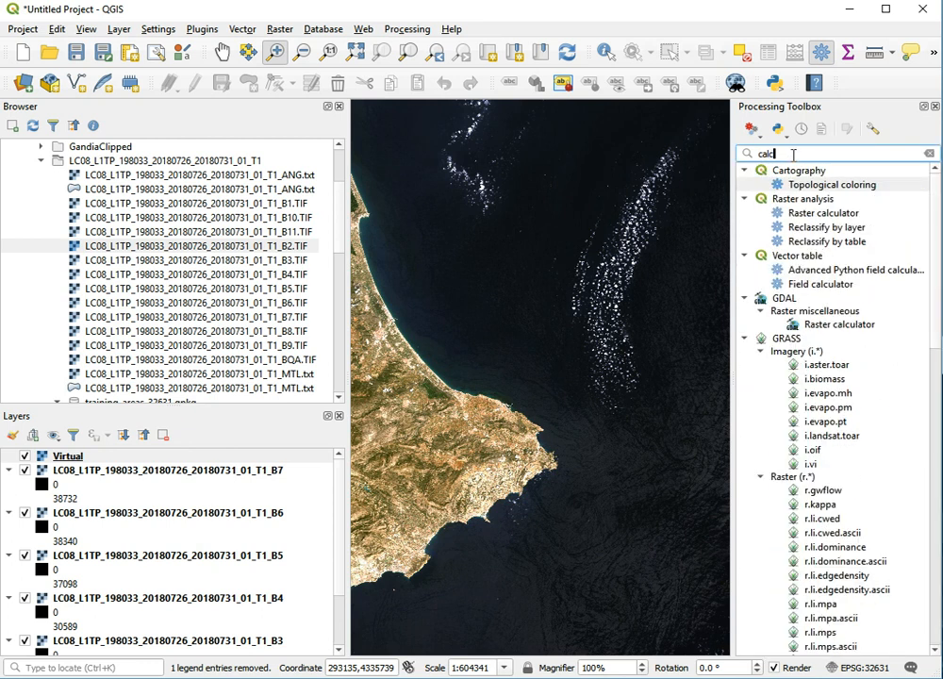
pyautogui.write('ul')
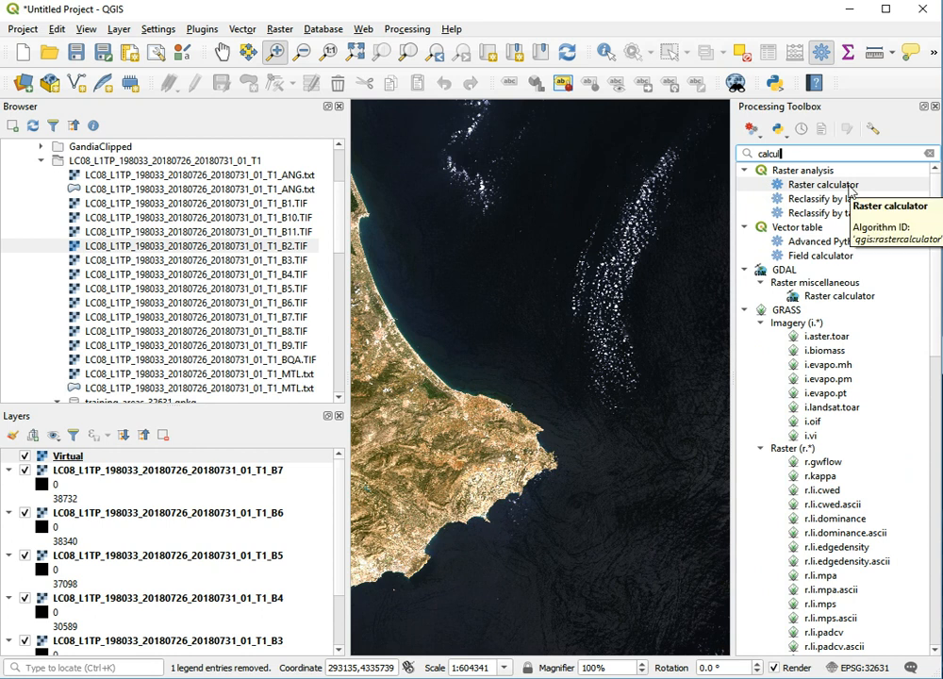
# Launch the Raster calculator and fit its dialog onscreen with the Landsat band layers visible.
pyautogui.doubleClick(848, 187)
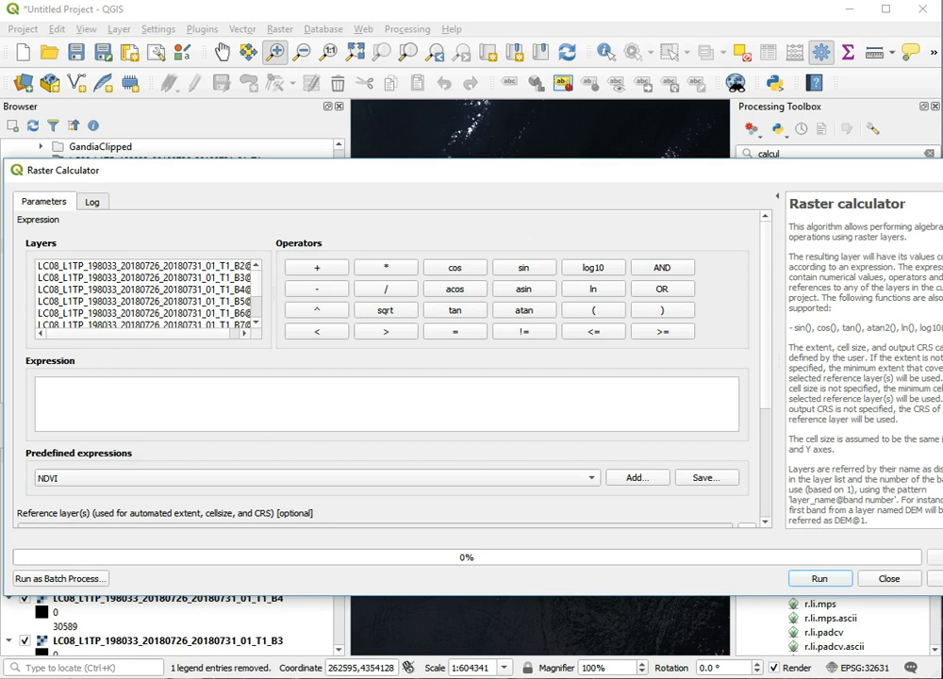
pyautogui.moveTo(933, 179); pyautogui.dragTo(841, 175)
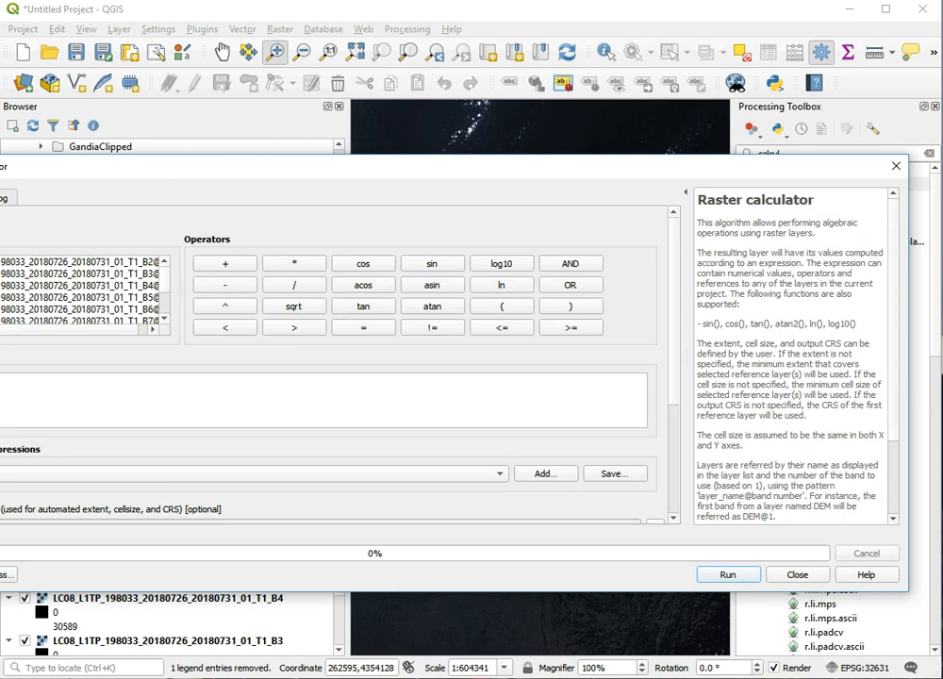
pyautogui.moveTo(0, 377); pyautogui.dragTo(21, 377)
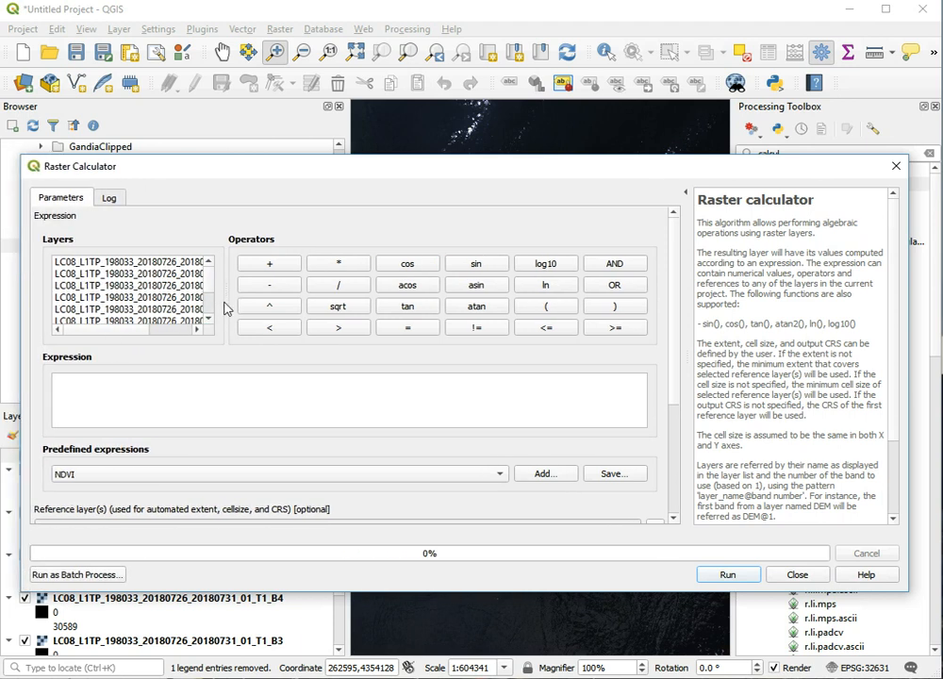
pyautogui.hscroll(1, 146, 328)
pyautogui.moveTo(146, 332); pyautogui.dragTo(185, 331)
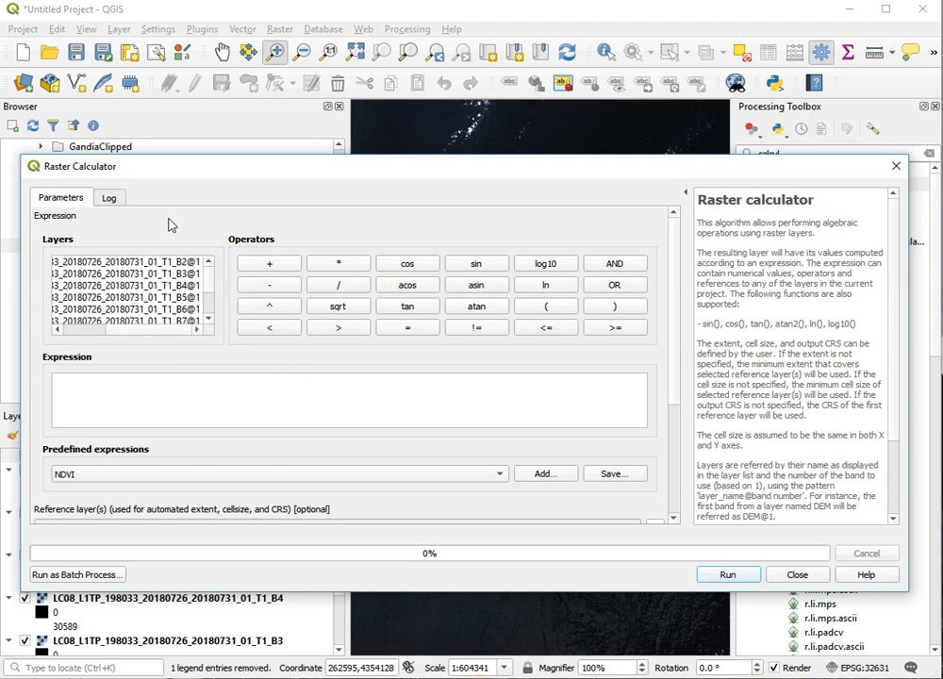
pyautogui.click(105, 329)
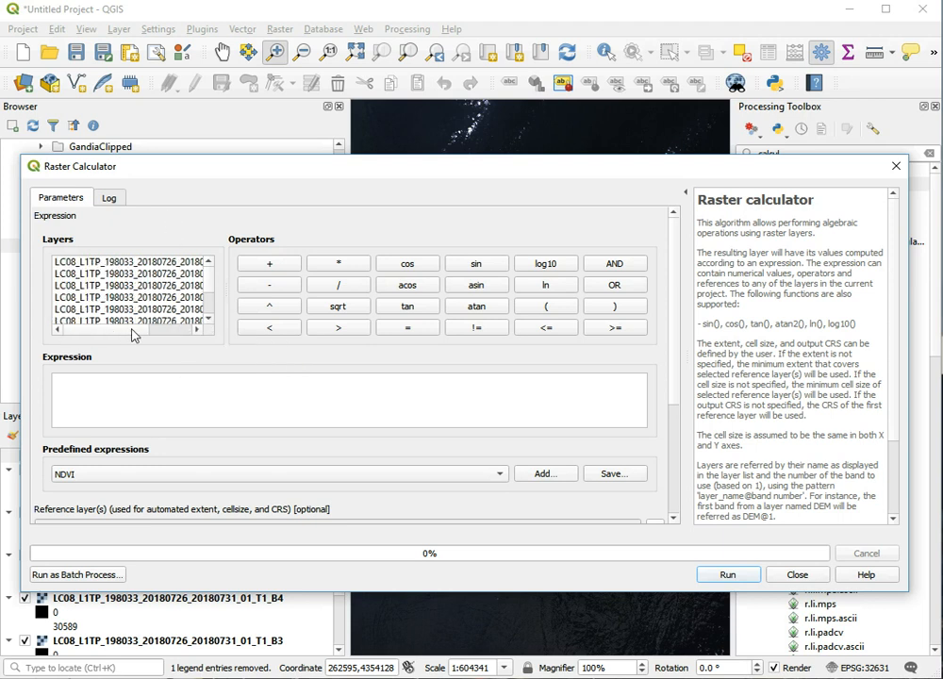
pyautogui.moveTo(121, 332); pyautogui.dragTo(173, 336)
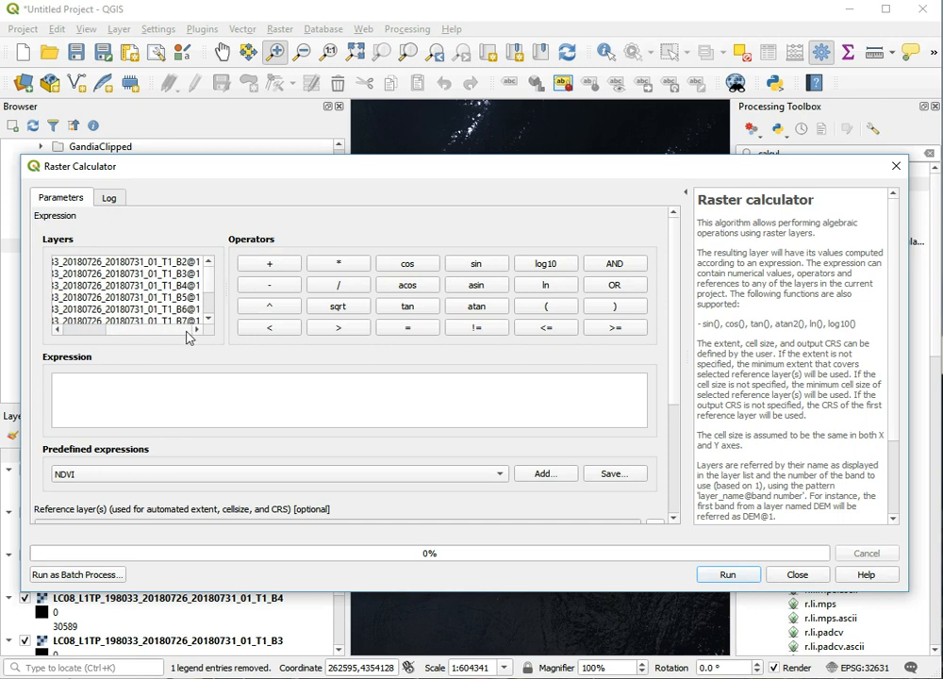
# Build the bracketed numerator ( B5@1 - B4@1 ) from the band 5 and band 4 layers.
pyautogui.doubleClick(177, 298)
pyautogui.click(312, 383)
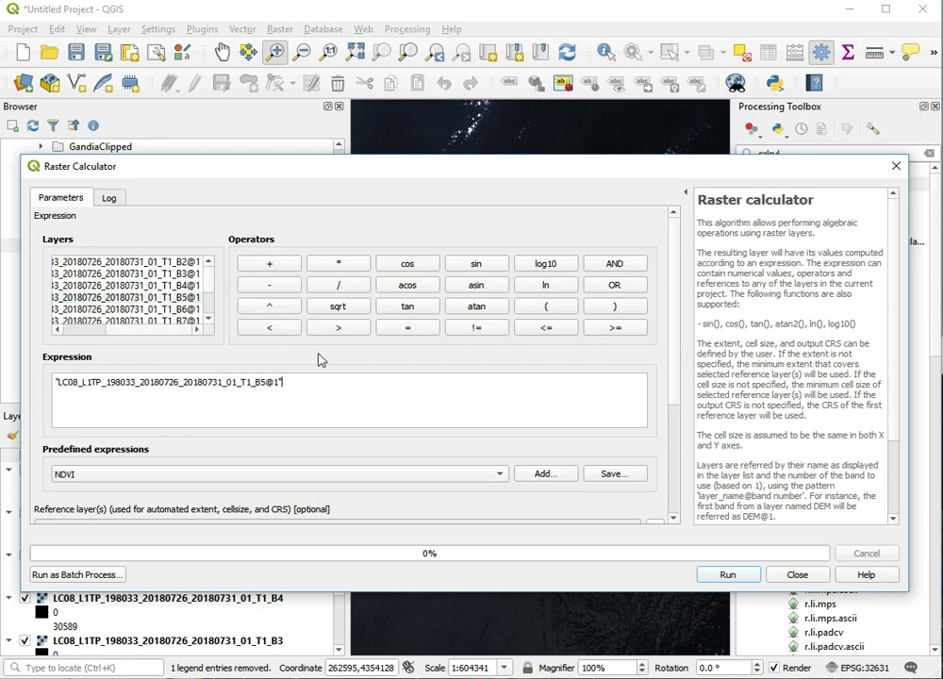
pyautogui.click(285, 291)
pyautogui.doubleClick(181, 286)
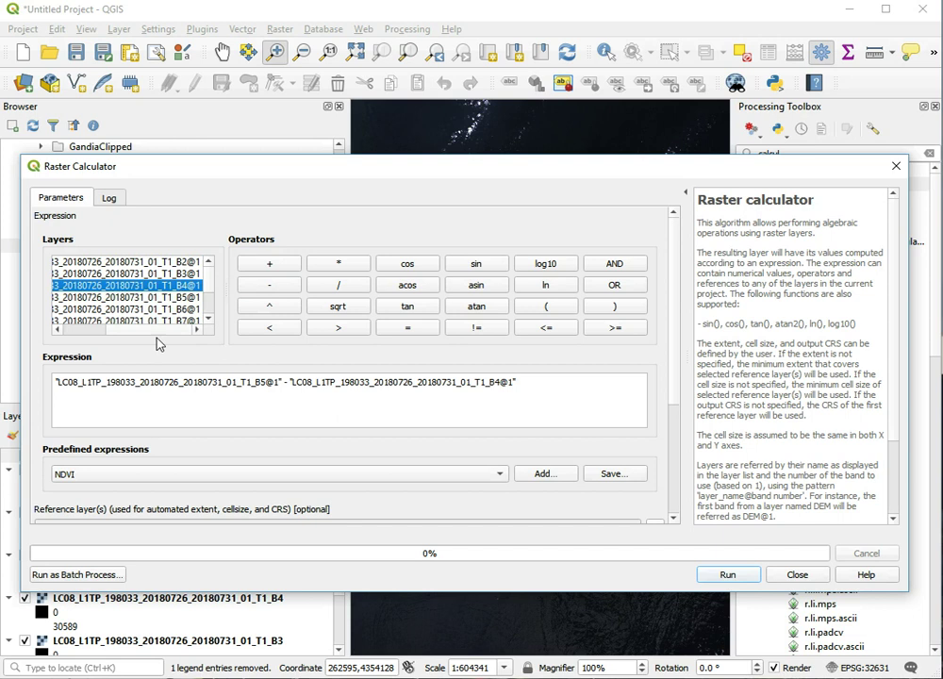
pyautogui.click(58, 382)
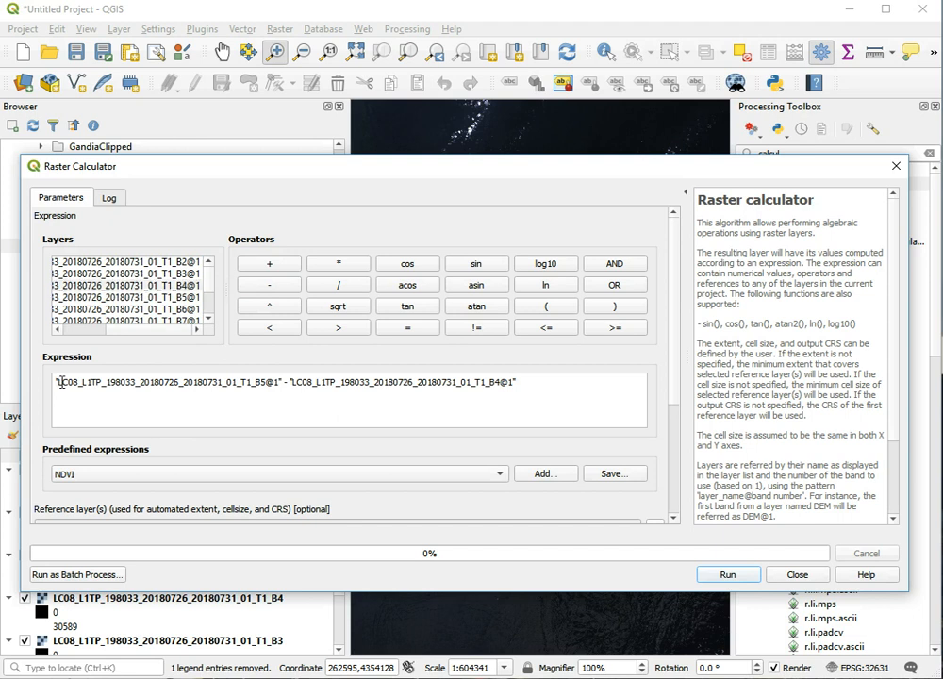
pyautogui.click(545, 307)
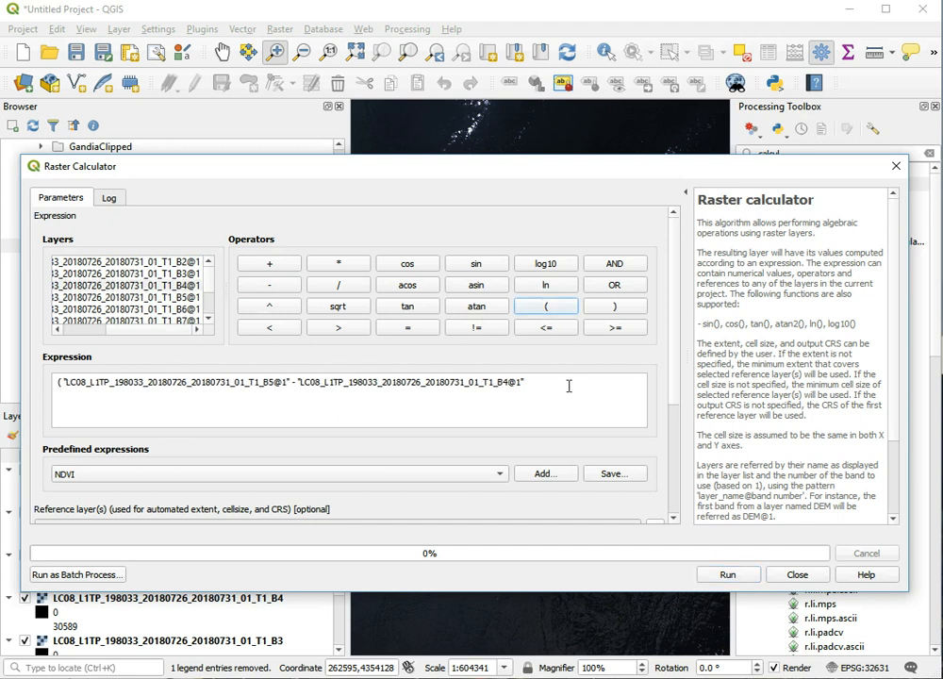
pyautogui.click(614, 306)
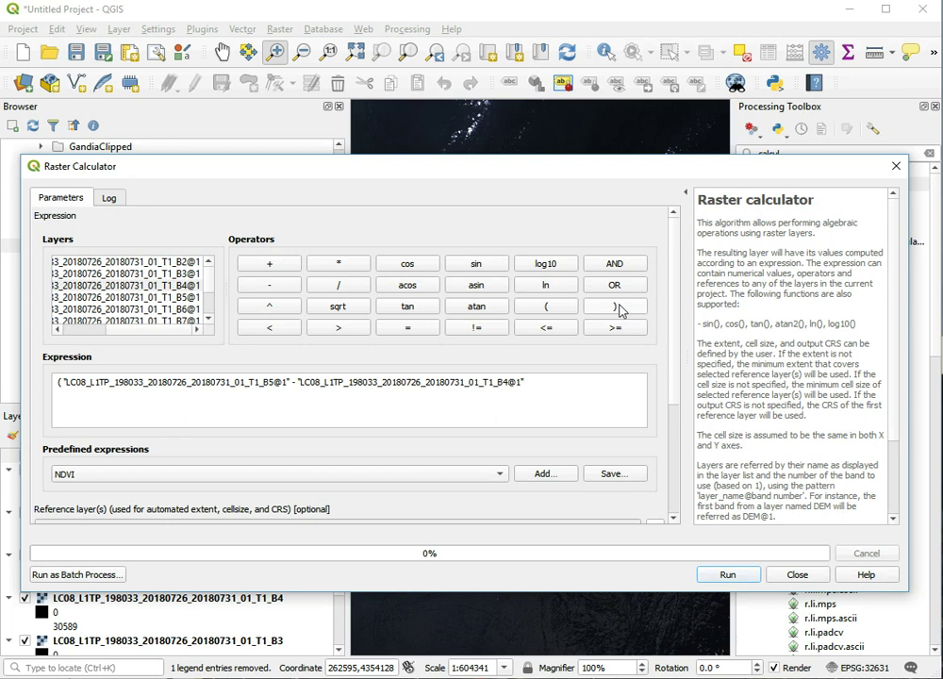
# Divide by the denominator ( B5@1 + B4@1 ) to complete the NDVI expression.
pyautogui.click(354, 290)
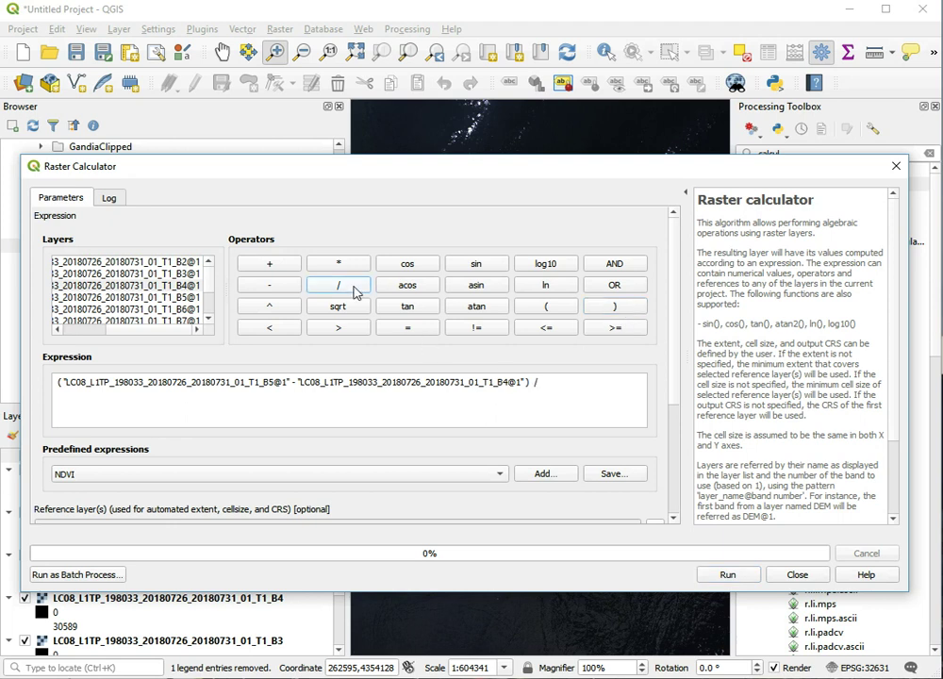
pyautogui.click(551, 309)
pyautogui.doubleClick(175, 298)
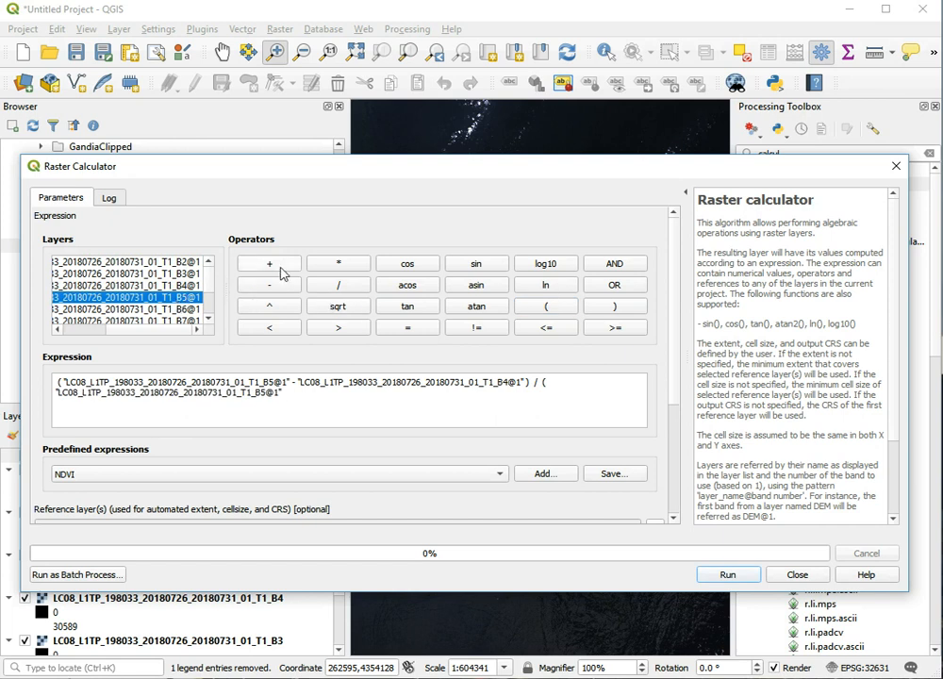
pyautogui.click(274, 269)
pyautogui.doubleClick(150, 285)
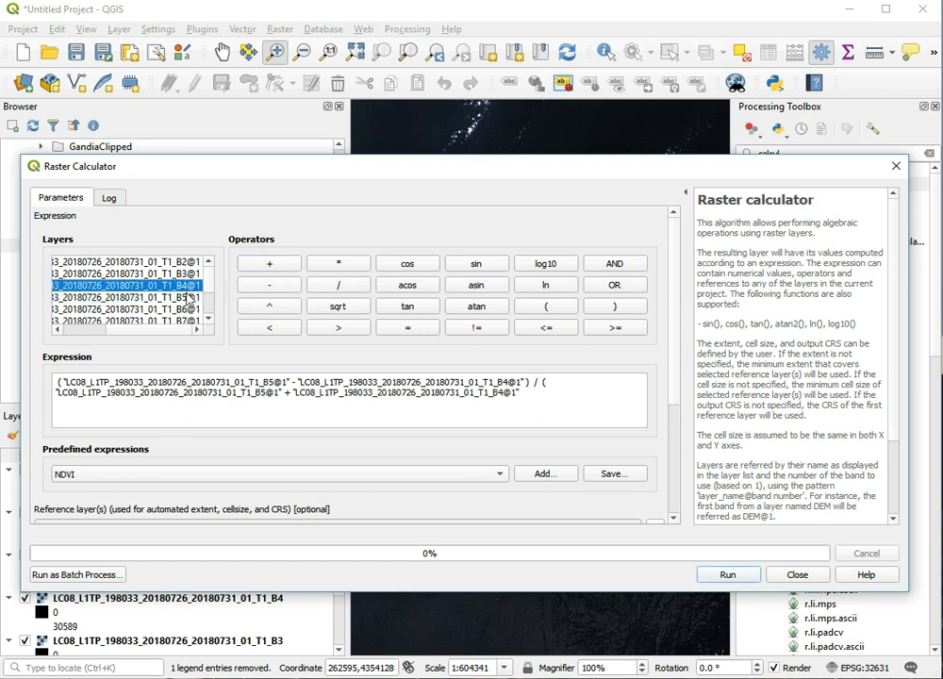
pyautogui.click(539, 390)
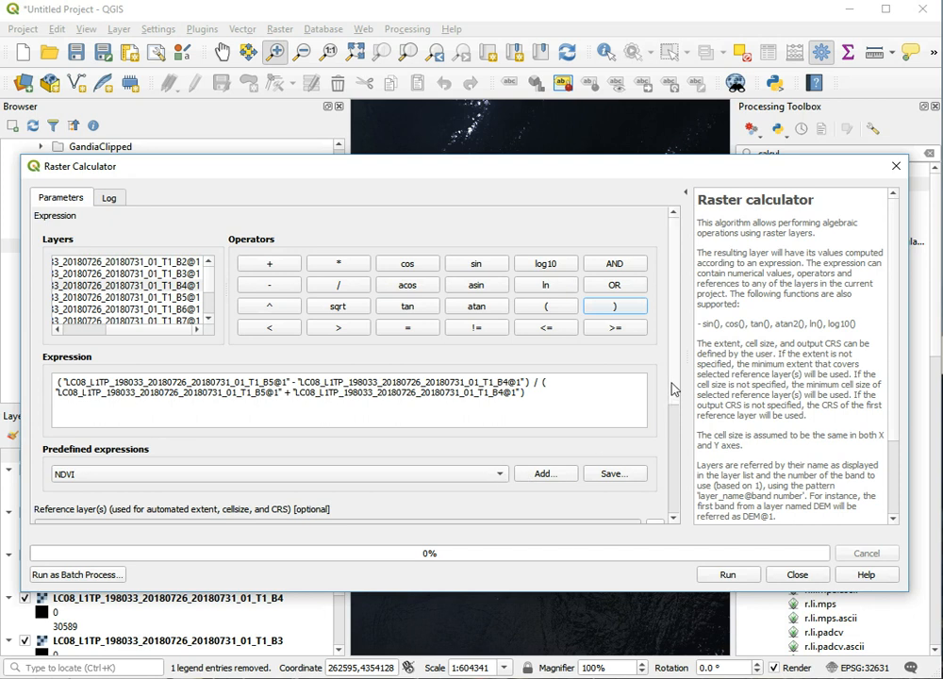
pyautogui.moveTo(675, 388); pyautogui.dragTo(681, 430)
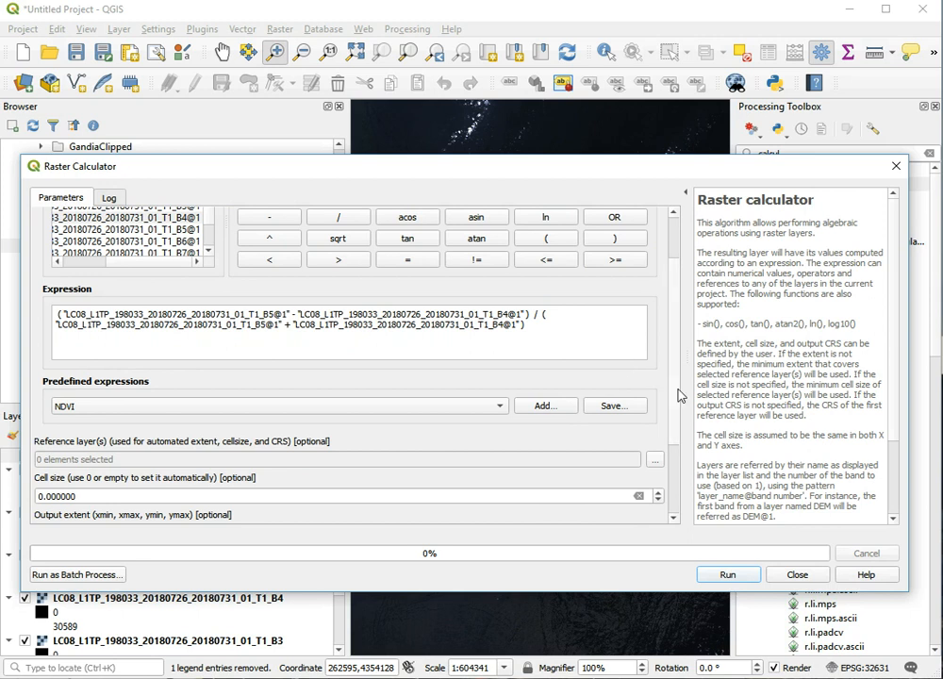
pyautogui.moveTo(679, 396); pyautogui.dragTo(669, 438)
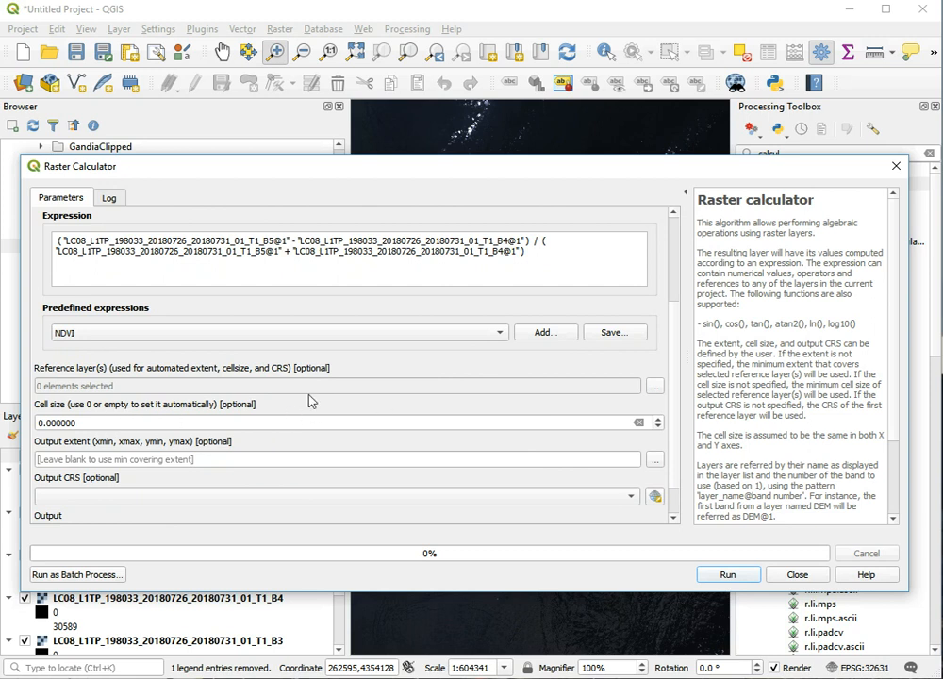
# Make the band 5 layer the reference layer for output extent and cell size.
pyautogui.click(654, 385)
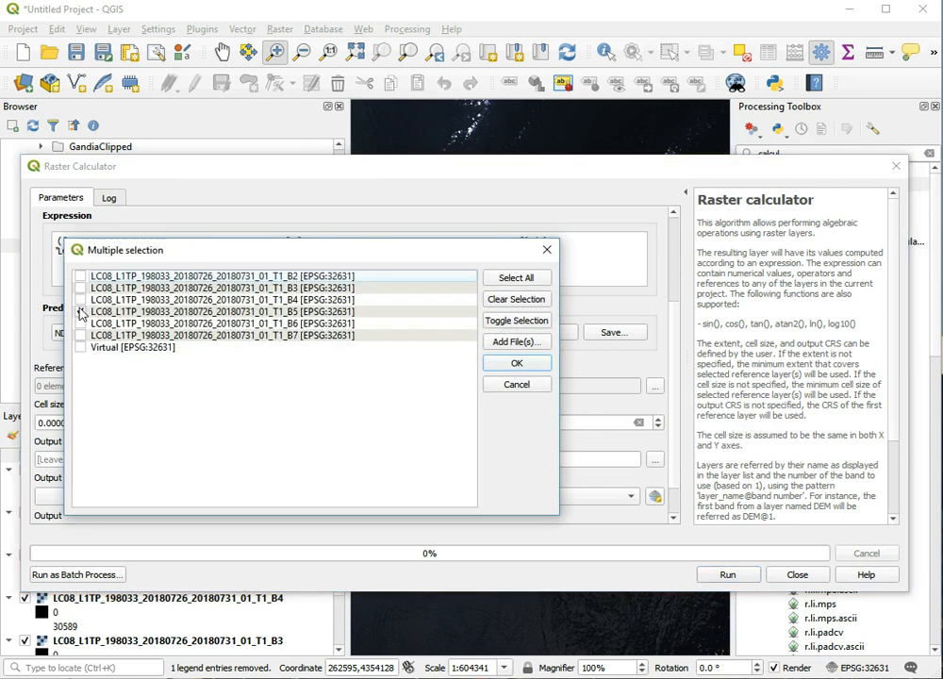
pyautogui.click(80, 311)
pyautogui.click(516, 365)
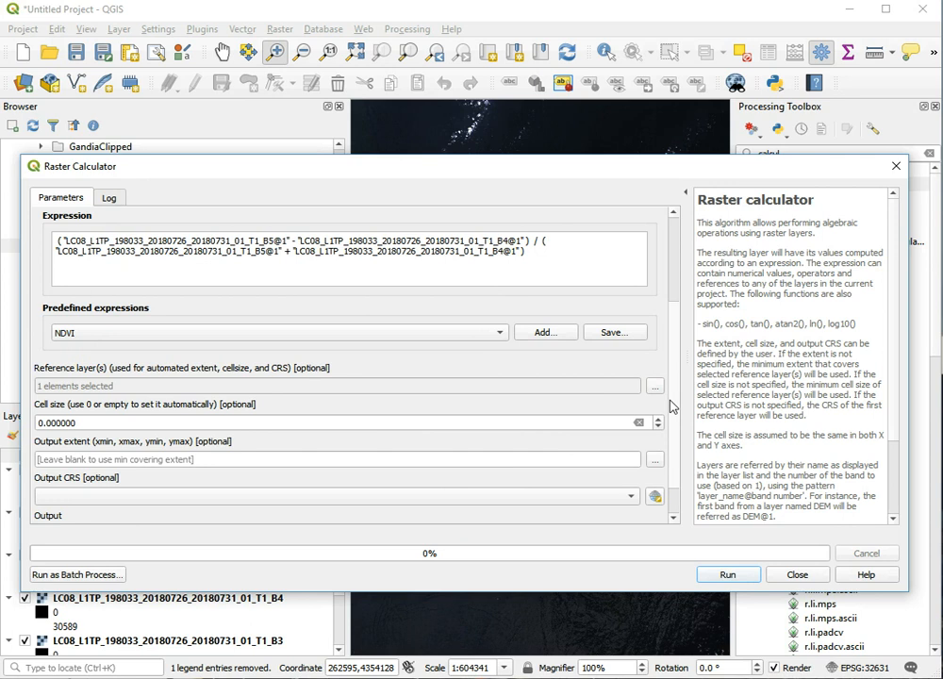
pyautogui.scroll(-2, 670, 405)
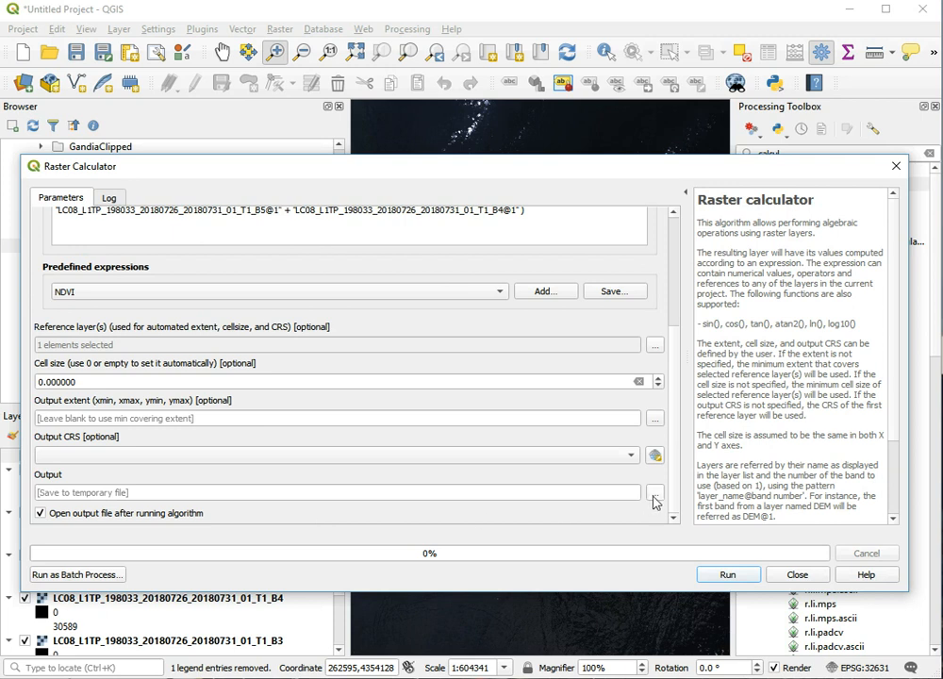
# Keep the output as a temporary file and run the NDVI calculation.
pyautogui.click(653, 496)
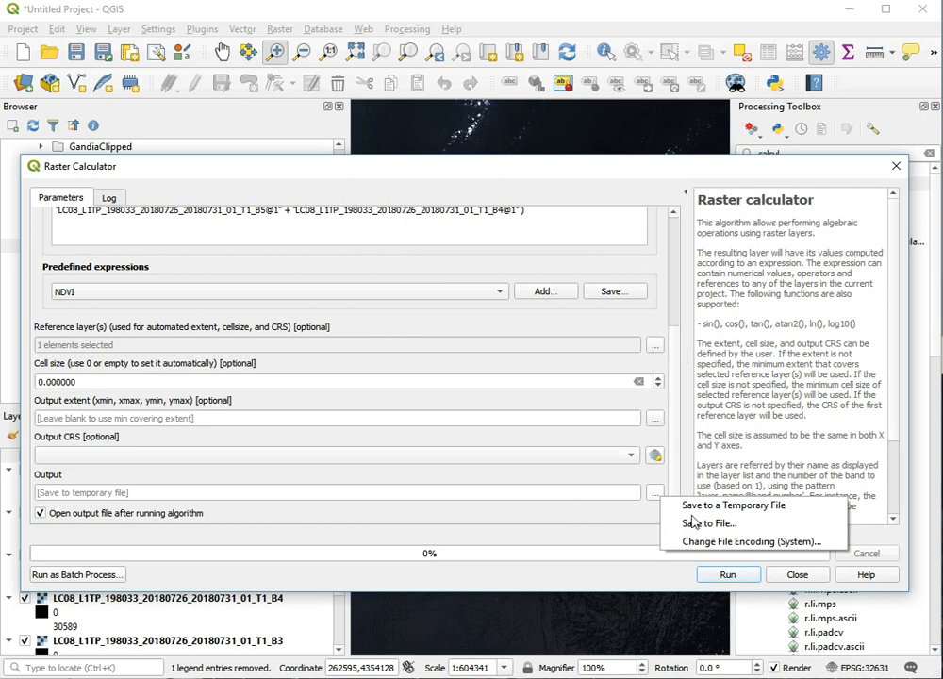
pyautogui.click(618, 525)
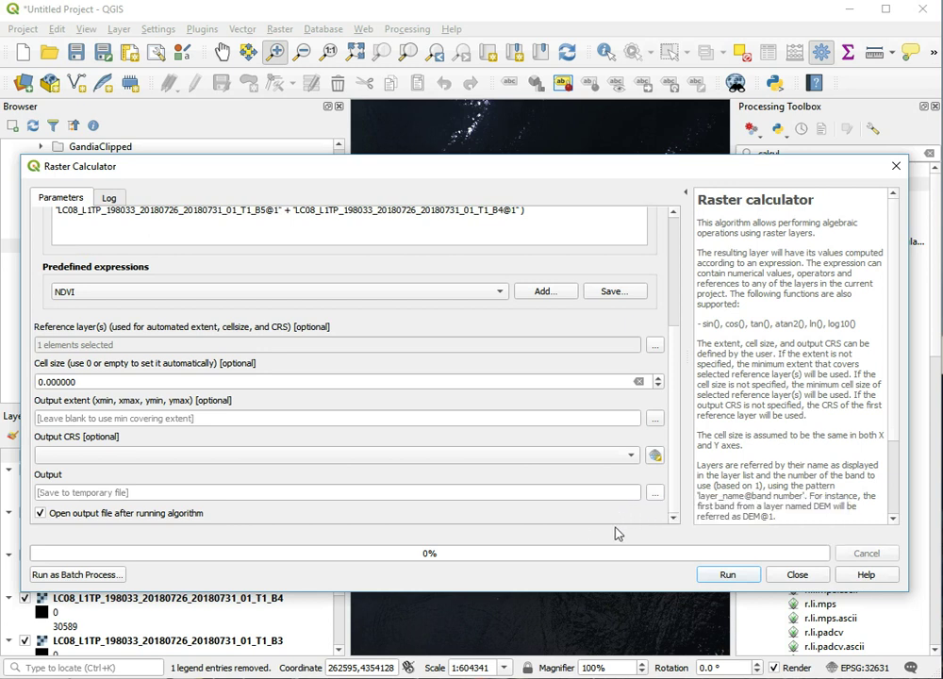
pyautogui.click(735, 577)
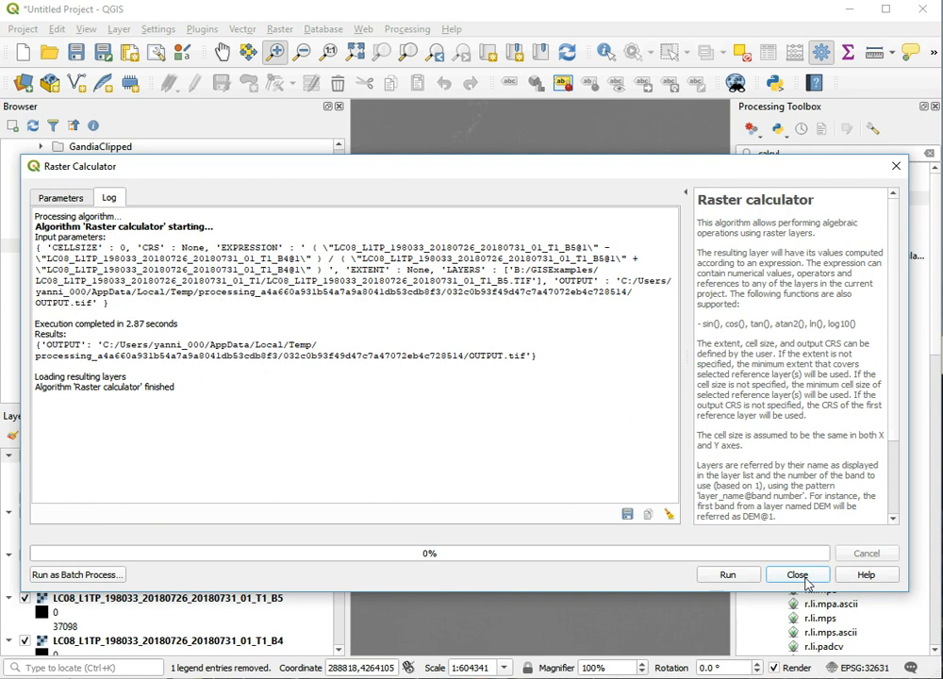
# Close the calculator and pan over the grey NDVI Output along the coast and the large lagoon.
pyautogui.click(800, 577)
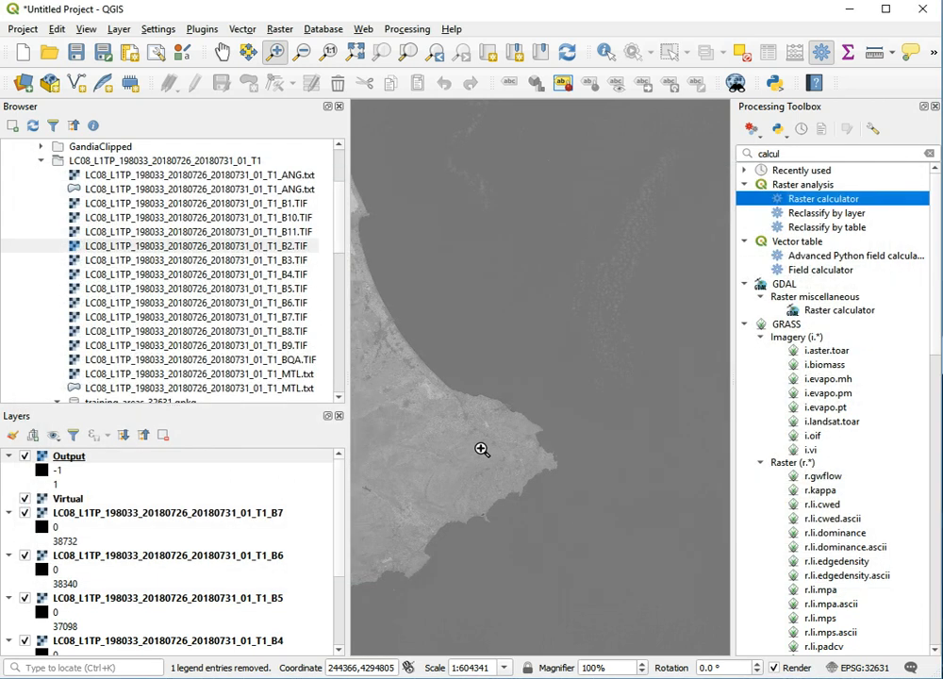
pyautogui.click(220, 53)
pyautogui.moveTo(412, 351)
pyautogui.mouseDown()
pyautogui.moveTo(555, 309)
pyautogui.moveTo(555, 453)
pyautogui.moveTo(493, 400)
pyautogui.moveTo(634, 209)
pyautogui.moveTo(387, 429)
pyautogui.moveTo(581, 412)
pyautogui.moveTo(541, 457)
pyautogui.mouseUp()
pyautogui.moveTo(463, 436); pyautogui.dragTo(548, 445)
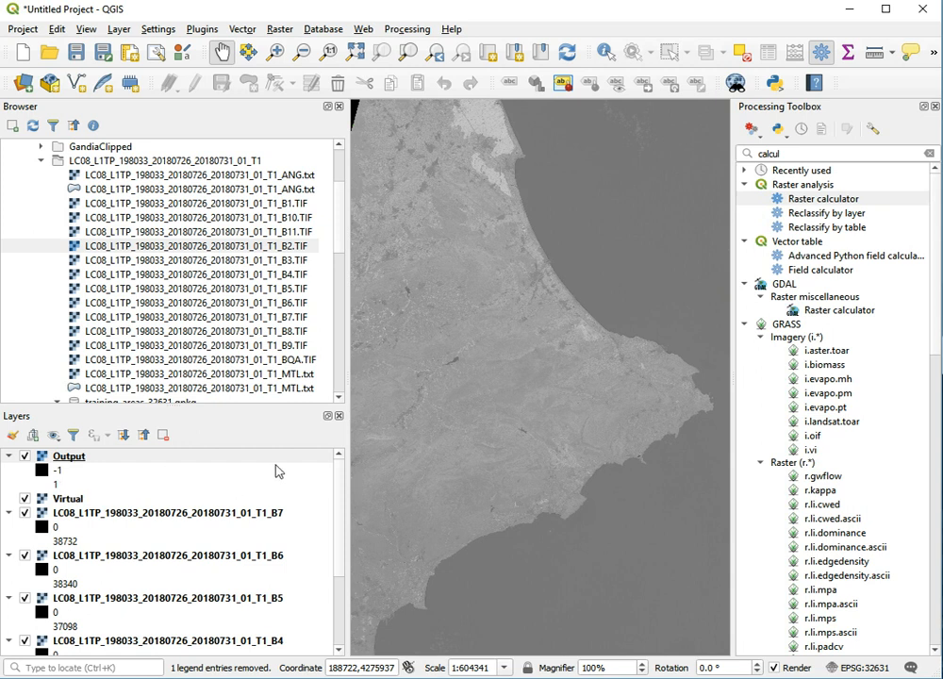
pyautogui.moveTo(631, 348); pyautogui.dragTo(584, 432)
pyautogui.moveTo(553, 362)
pyautogui.mouseDown()
pyautogui.moveTo(591, 506)
pyautogui.moveTo(566, 384)
pyautogui.mouseUp()
pyautogui.moveTo(563, 286); pyautogui.dragTo(568, 488)
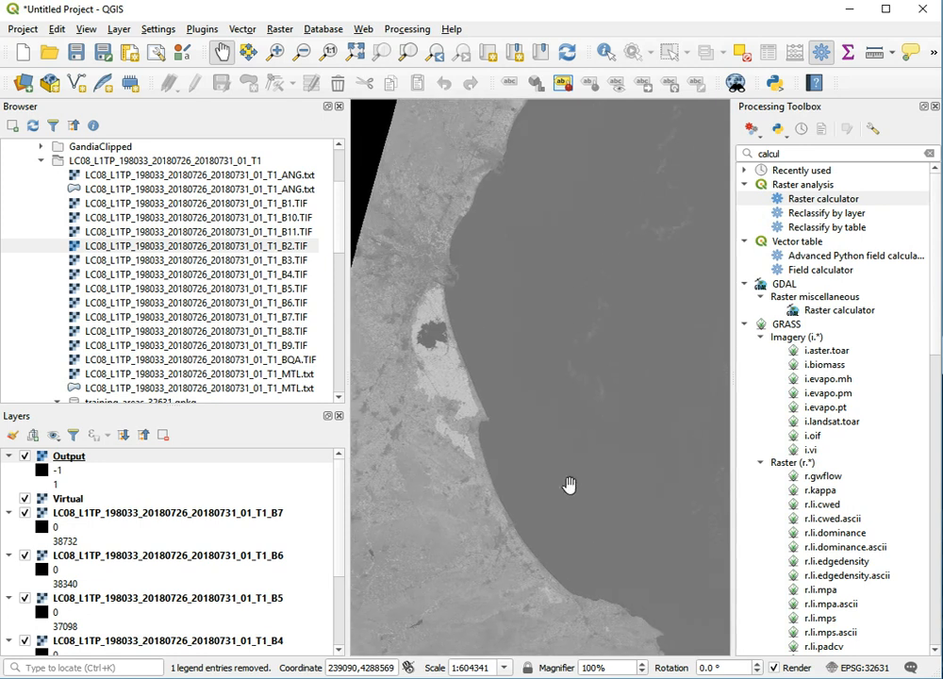
pyautogui.moveTo(599, 553); pyautogui.dragTo(592, 243)
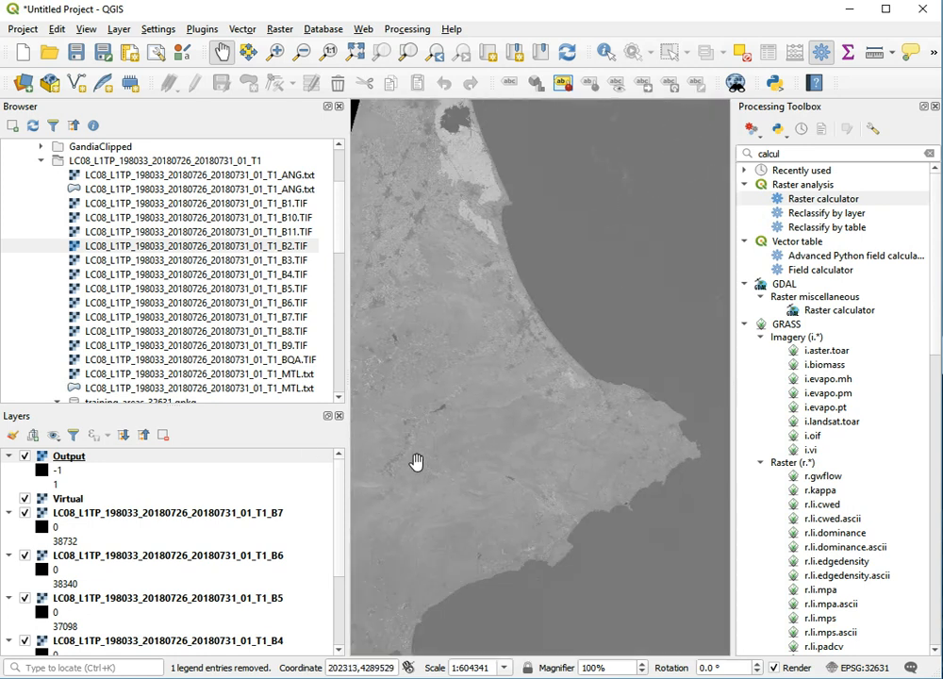
# Compute the histogram of NDVI values in the Output layer's properties.
pyautogui.rightClick(62, 466)
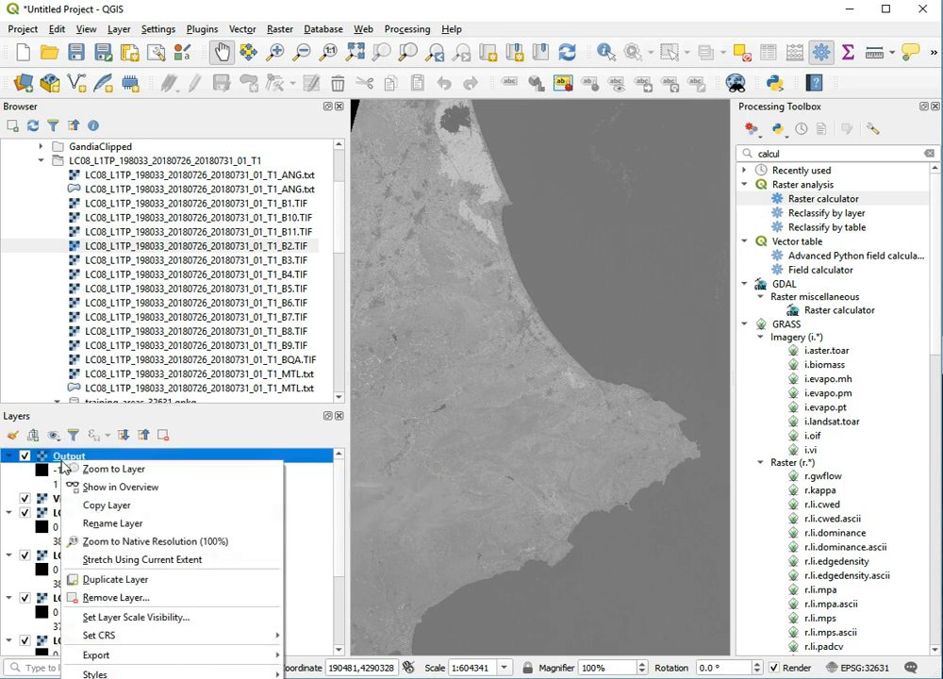
pyautogui.click(103, 675)
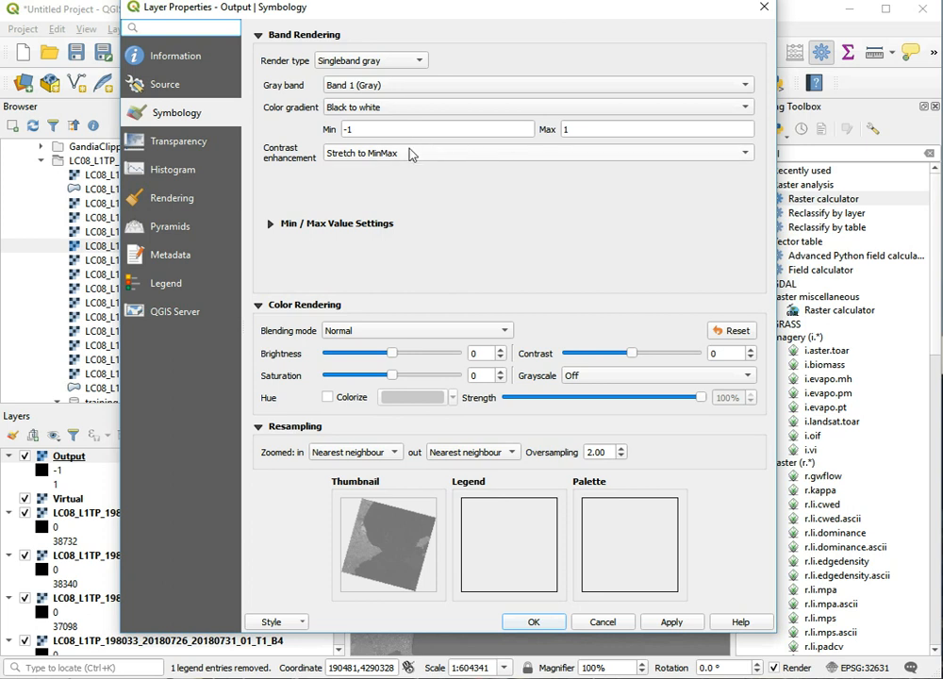
pyautogui.click(178, 181)
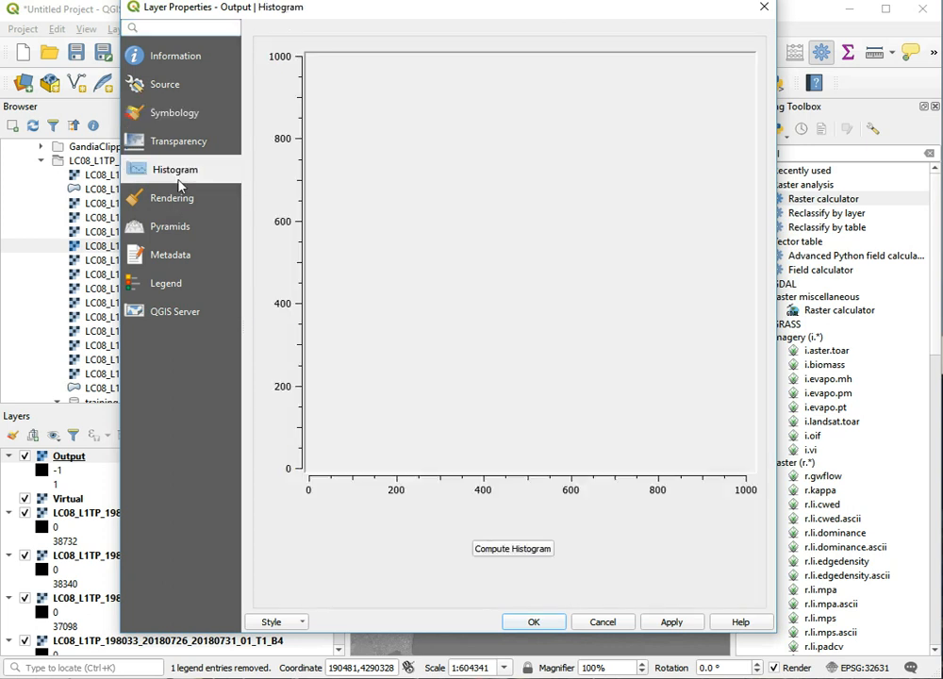
pyautogui.click(509, 551)
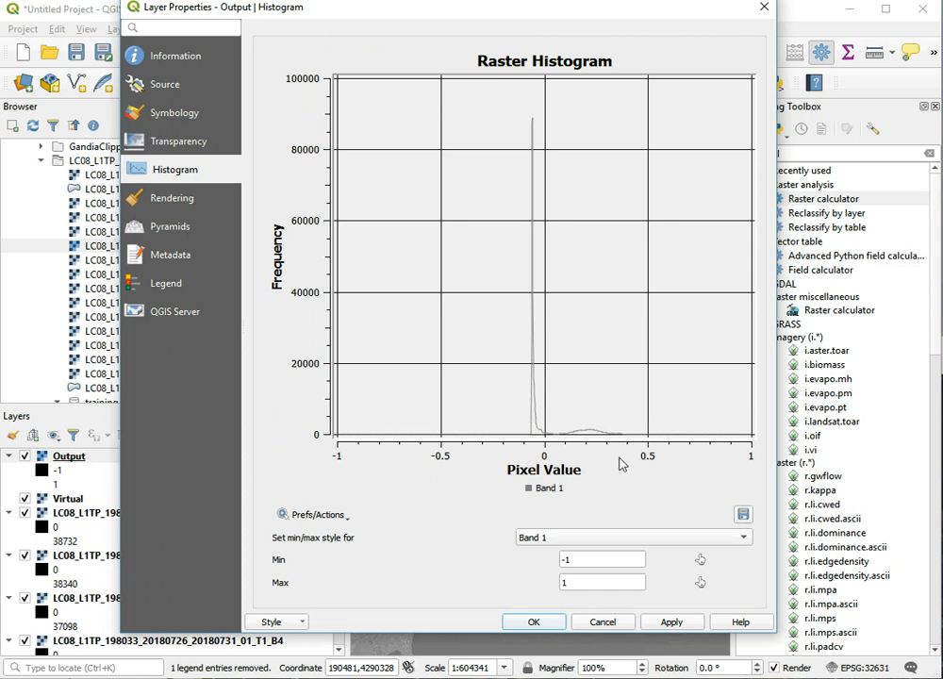
# Pick minimum -0.107 and maximum 0.437 from the histogram and apply the stretch.
pyautogui.click(699, 562)
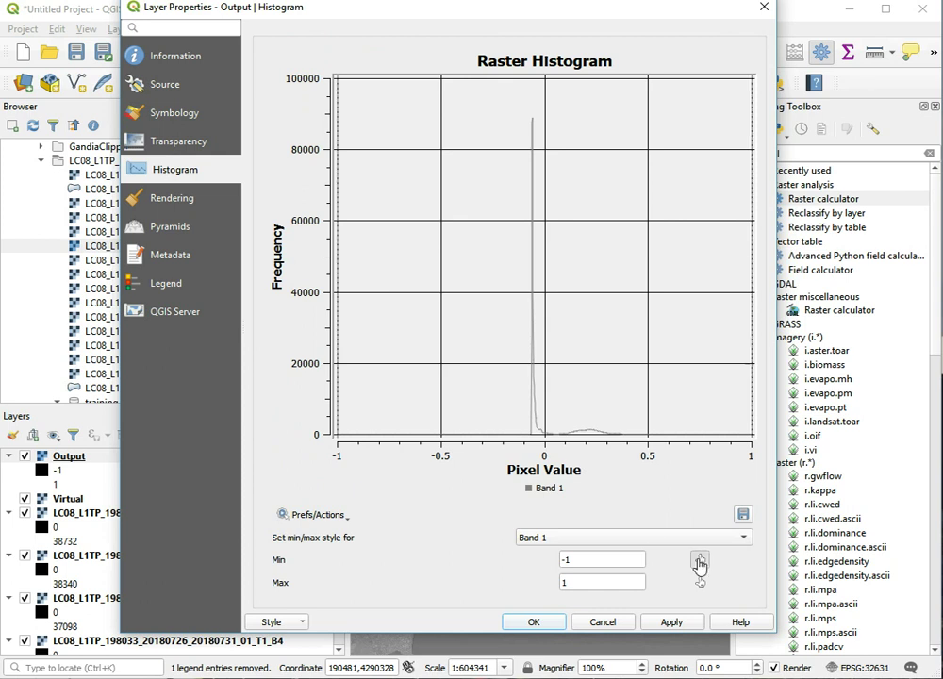
pyautogui.click(521, 434)
pyautogui.click(699, 582)
pyautogui.click(635, 435)
pyautogui.click(683, 627)
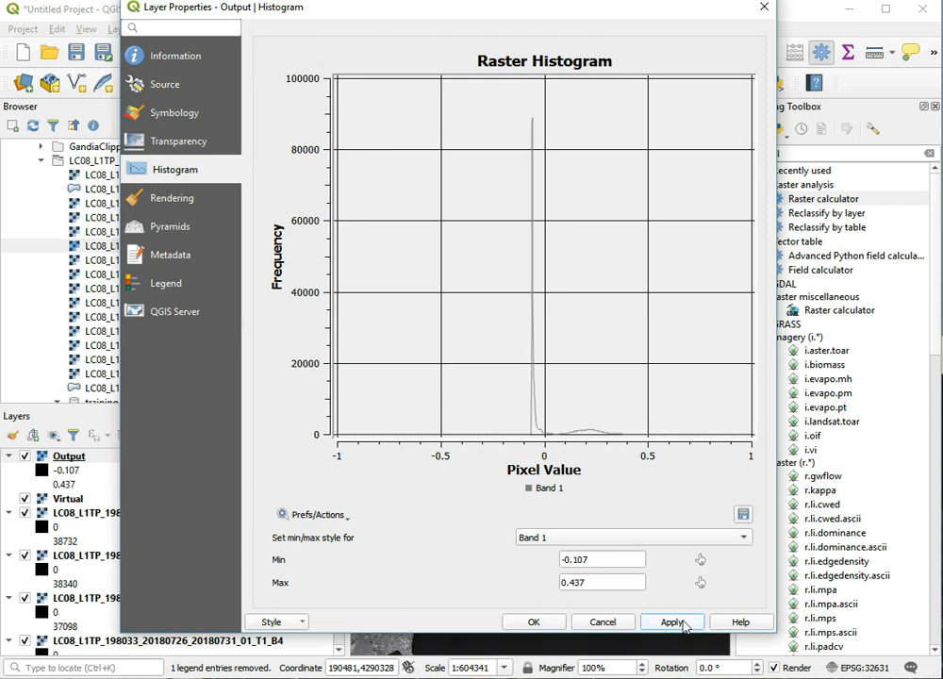
pyautogui.click(533, 626)
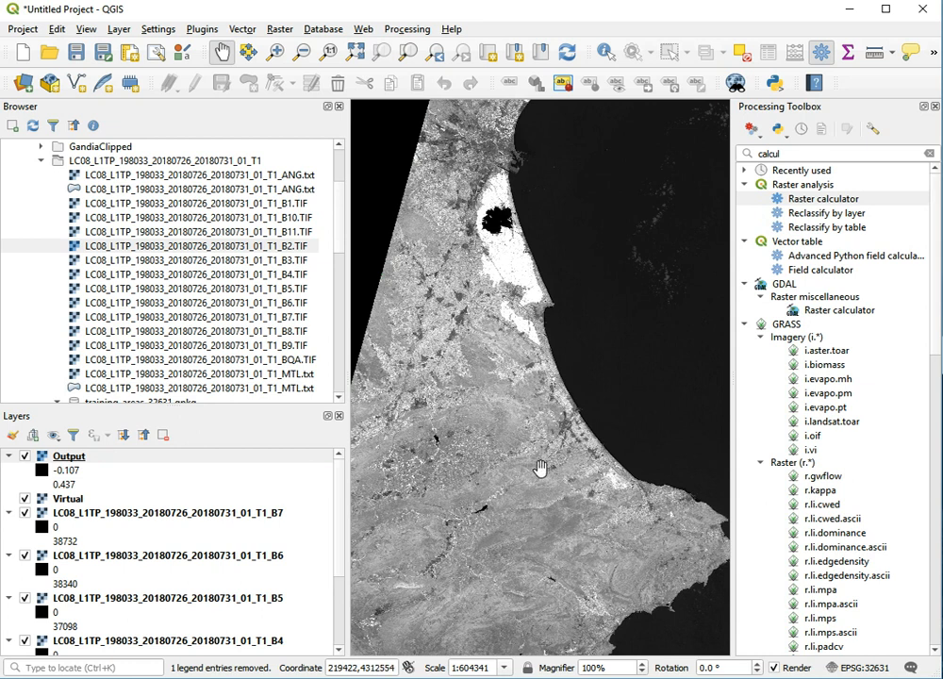
# Pan across the southern coast, the cape and back to the northern lake and beach.
pyautogui.moveTo(532, 488)
pyautogui.mouseDown()
pyautogui.moveTo(484, 386)
pyautogui.moveTo(491, 548)
pyautogui.mouseUp()
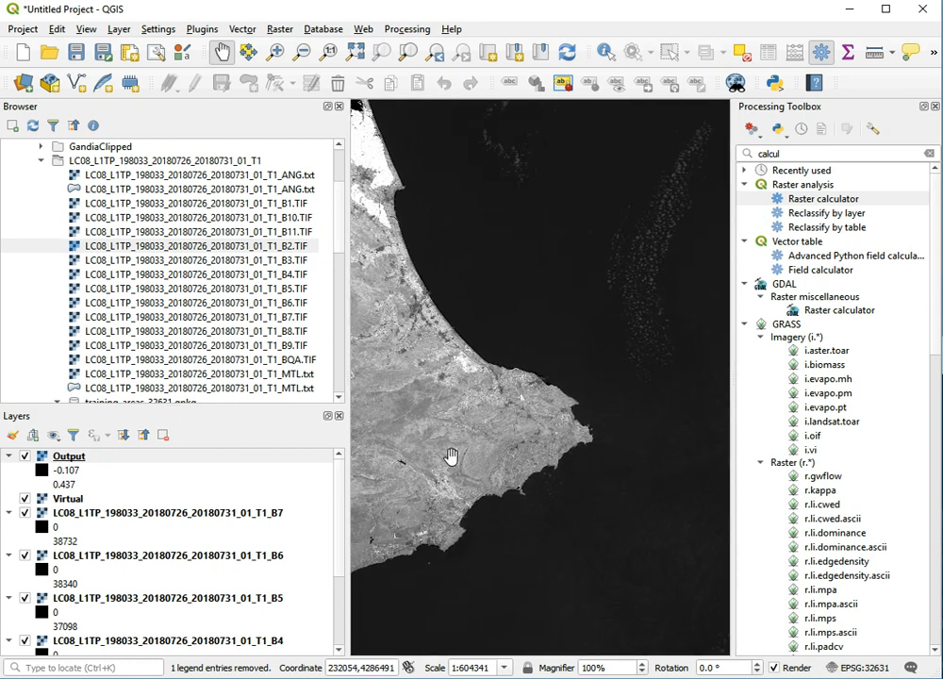
pyautogui.moveTo(377, 334); pyautogui.dragTo(452, 343)
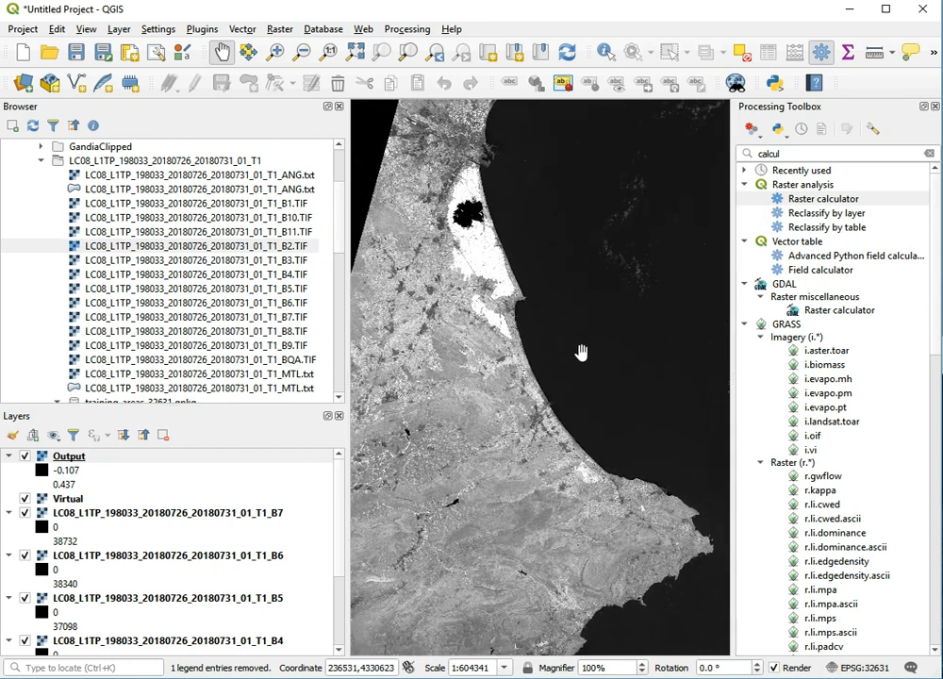
pyautogui.moveTo(577, 358); pyautogui.dragTo(586, 282)
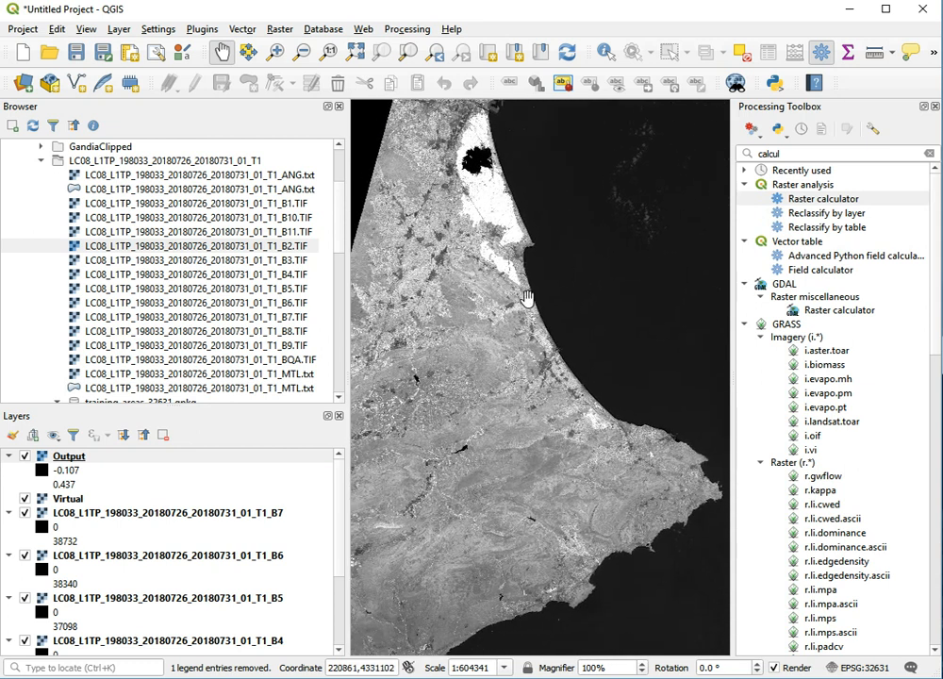
pyautogui.moveTo(518, 387); pyautogui.dragTo(577, 241)
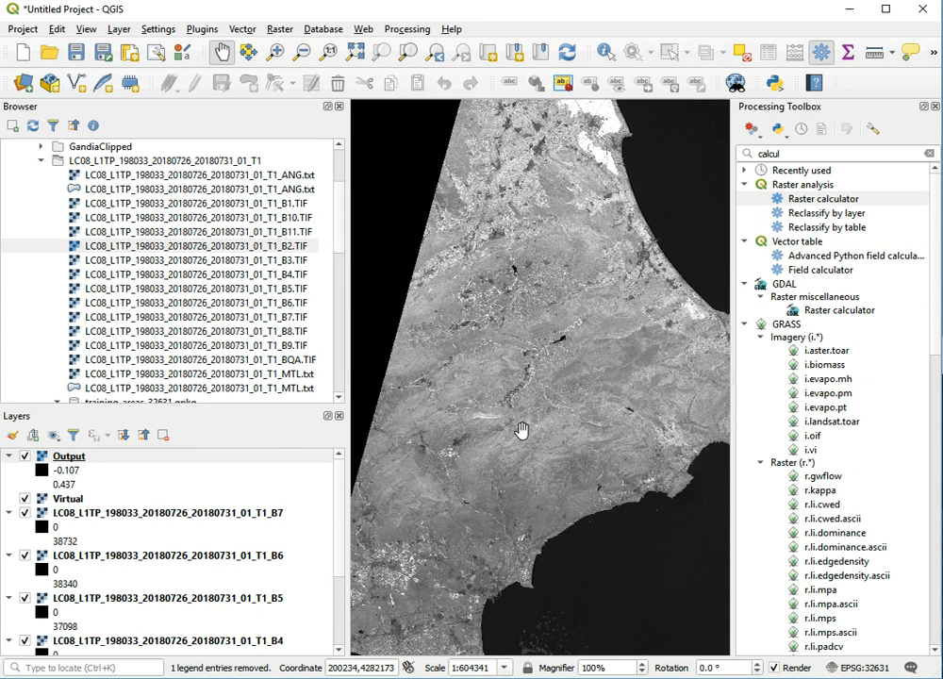
pyautogui.moveTo(514, 442)
pyautogui.mouseDown()
pyautogui.moveTo(583, 227)
pyautogui.moveTo(474, 417)
pyautogui.mouseUp()
pyautogui.moveTo(525, 287); pyautogui.dragTo(533, 448)
pyautogui.scroll(3, 507, 235)
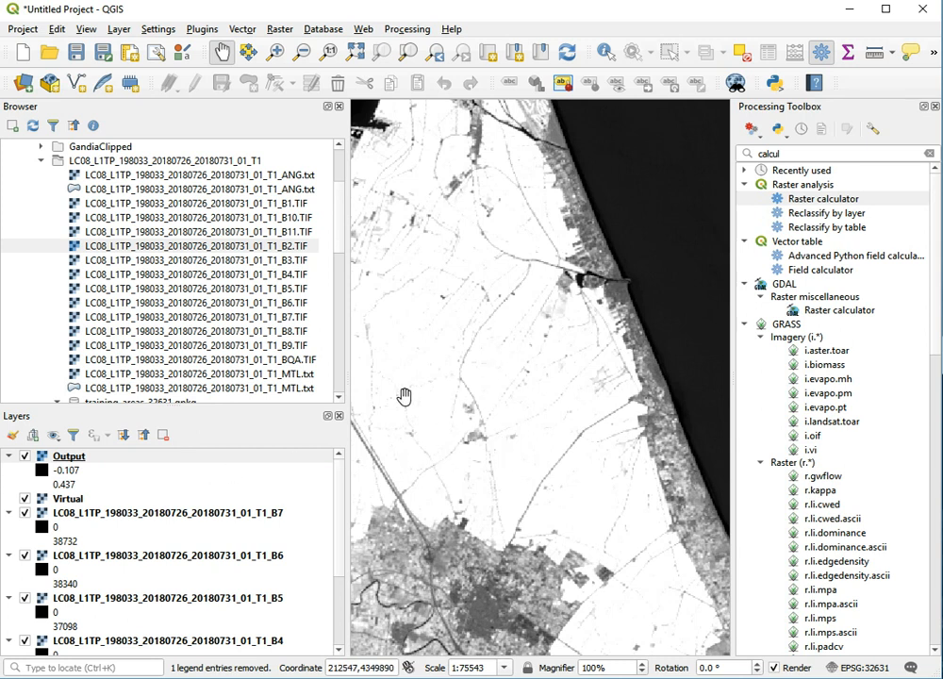
# Raise the Output layer's histogram maximum to 0.624 and check the farmland on the map.
pyautogui.rightClick(68, 459)
pyautogui.moveTo(102, 650)
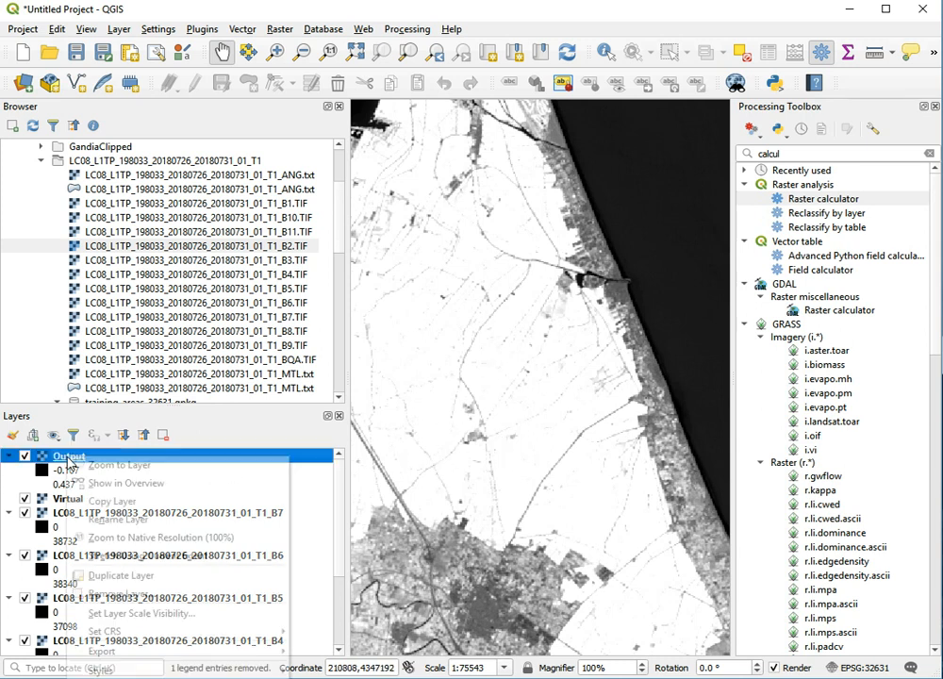
pyautogui.click(114, 675)
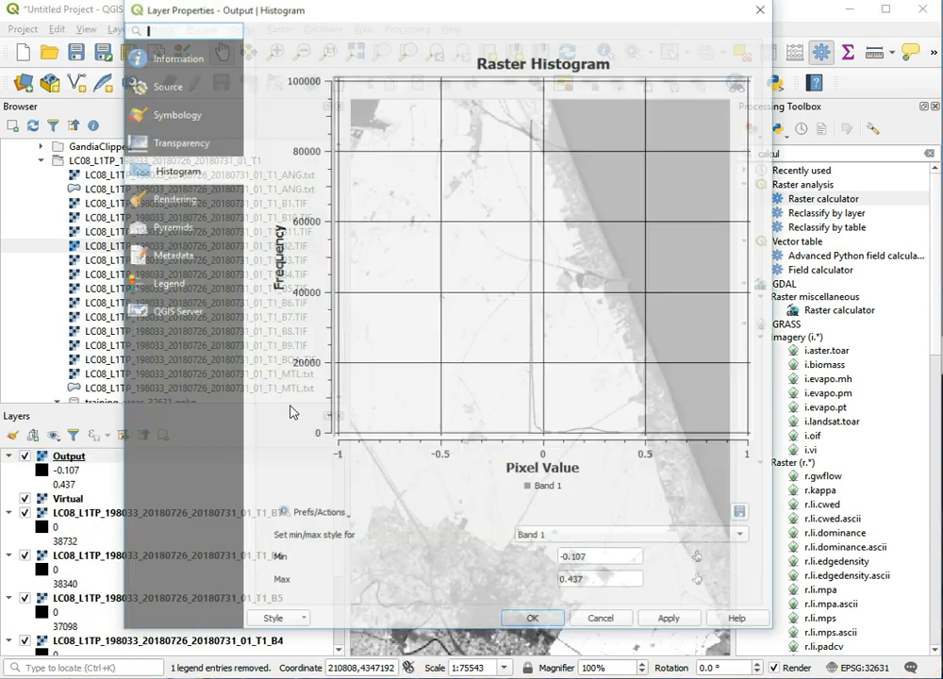
pyautogui.click(700, 582)
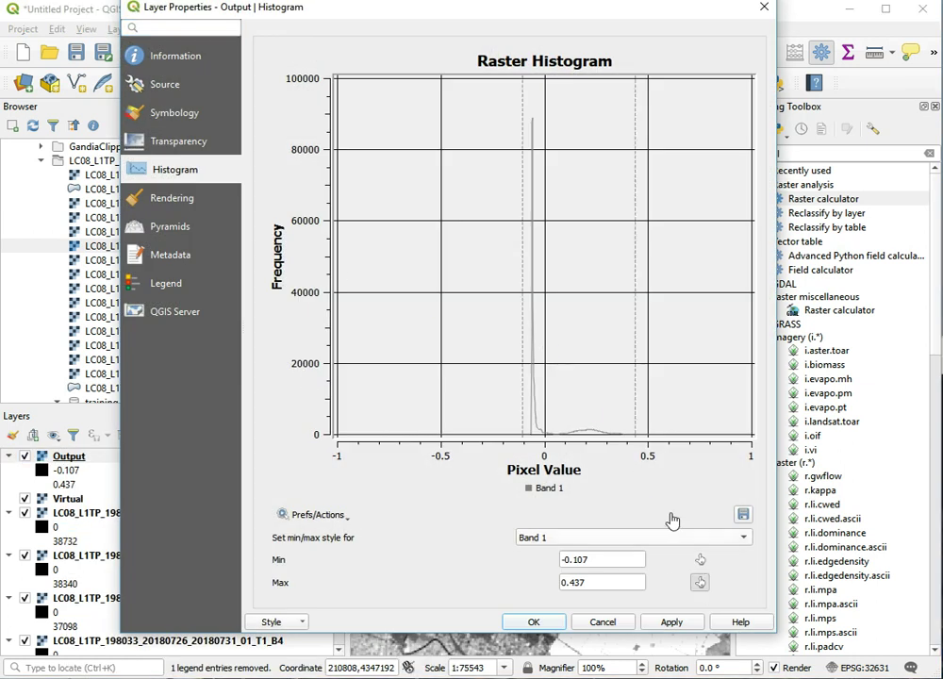
pyautogui.click(674, 441)
pyautogui.click(665, 622)
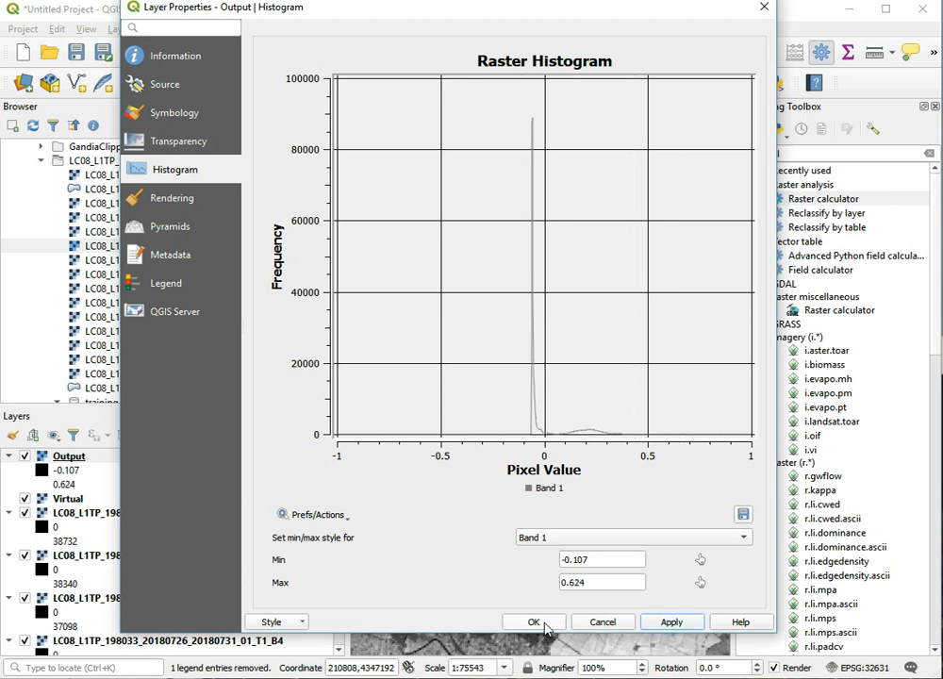
pyautogui.click(535, 622)
pyautogui.moveTo(477, 467); pyautogui.dragTo(557, 415)
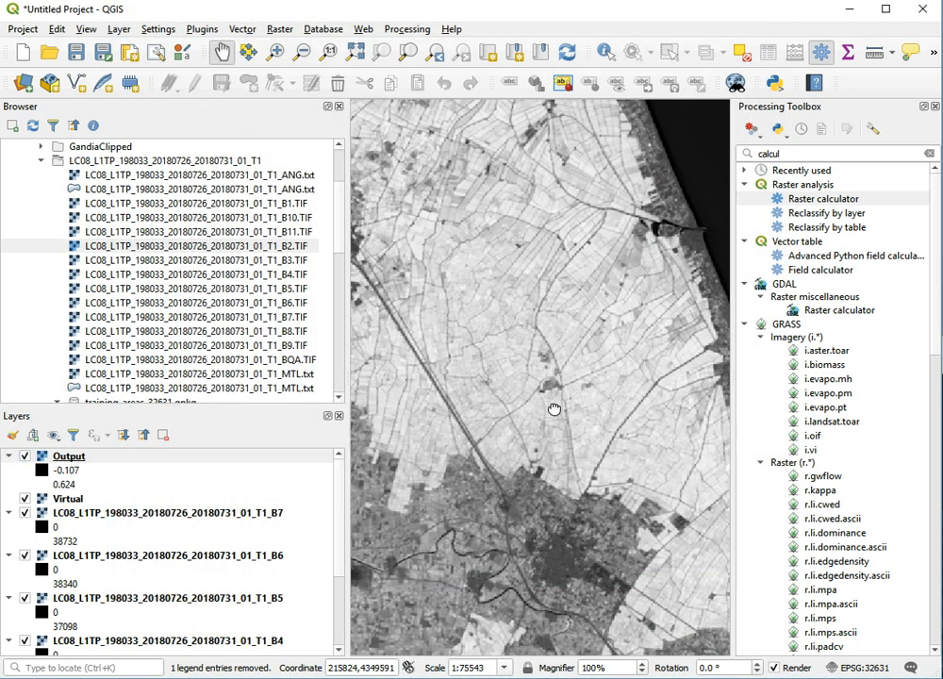
pyautogui.scroll(3, 528, 358)
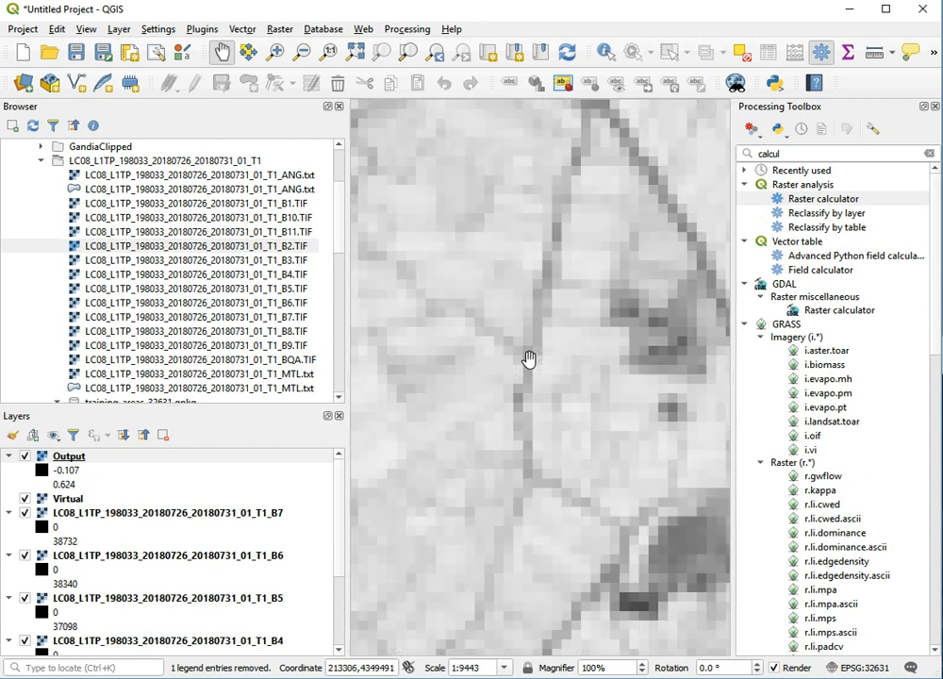